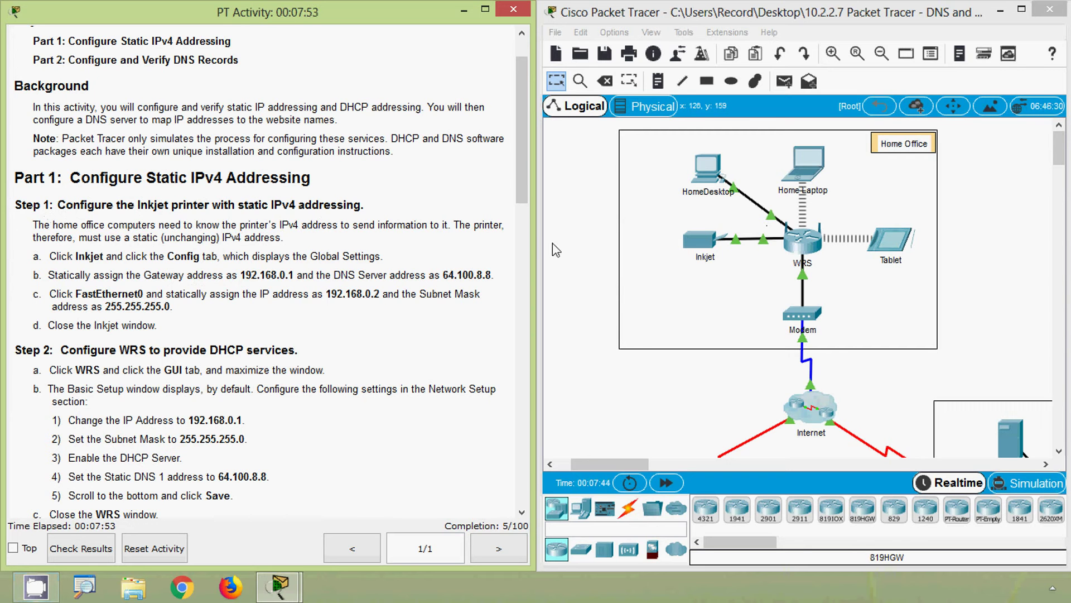
Open the Inkjet printer's global configuration settings and widen its window beside the activity instructions
left_click(599, 254)
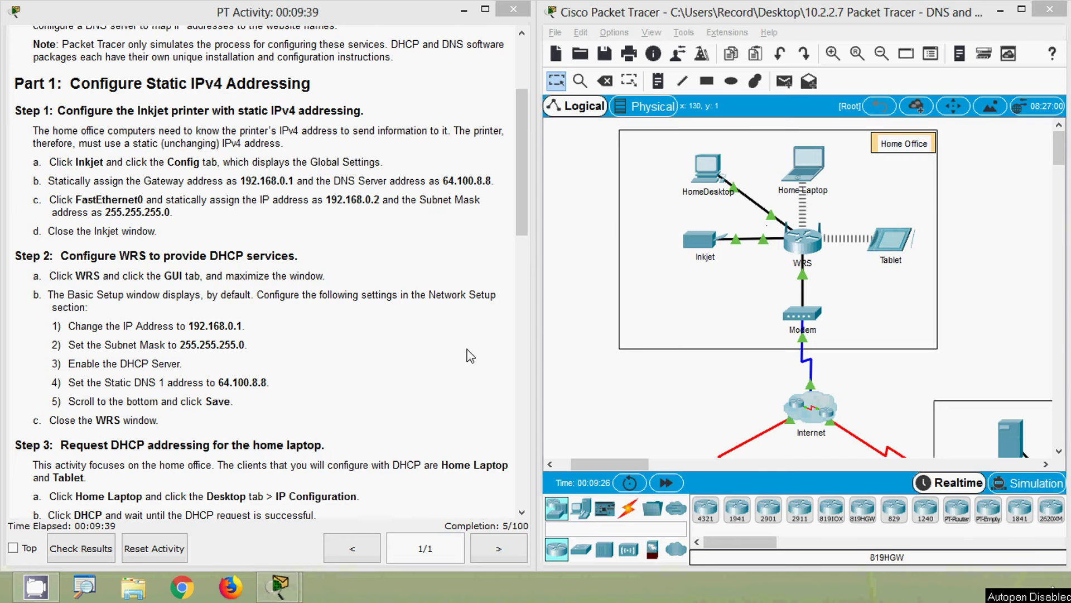
left_click(692, 251)
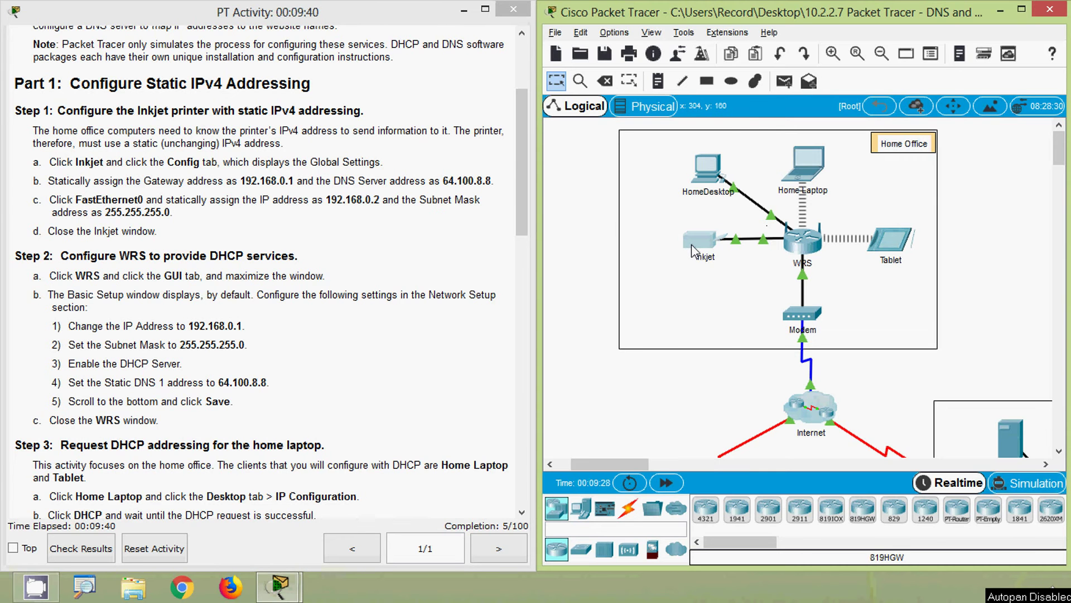
left_click(691, 251)
left_click_drag(413, 77, 603, 61)
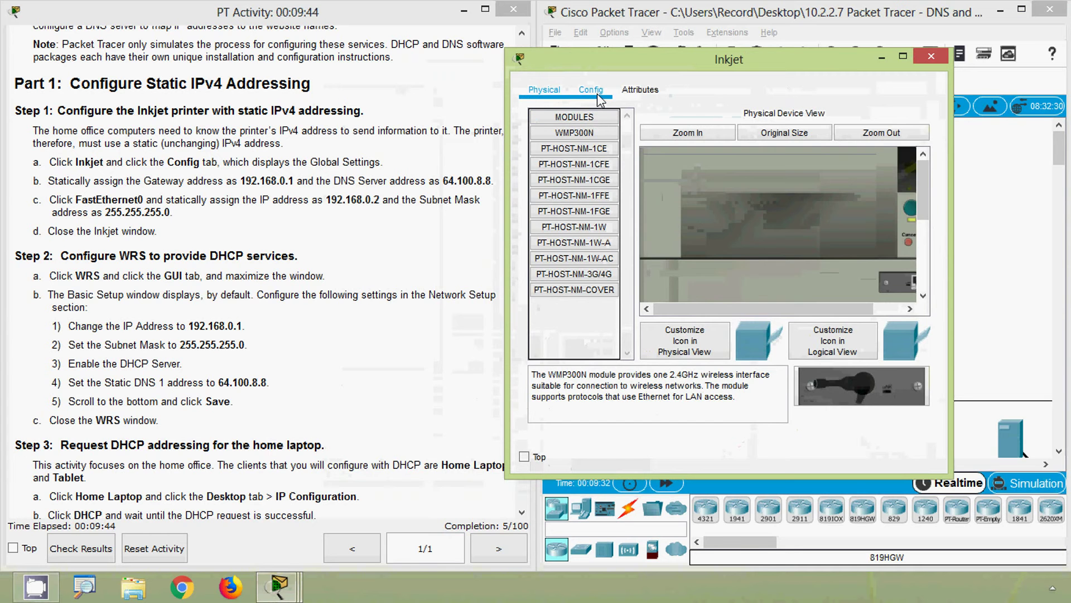
left_click(591, 91)
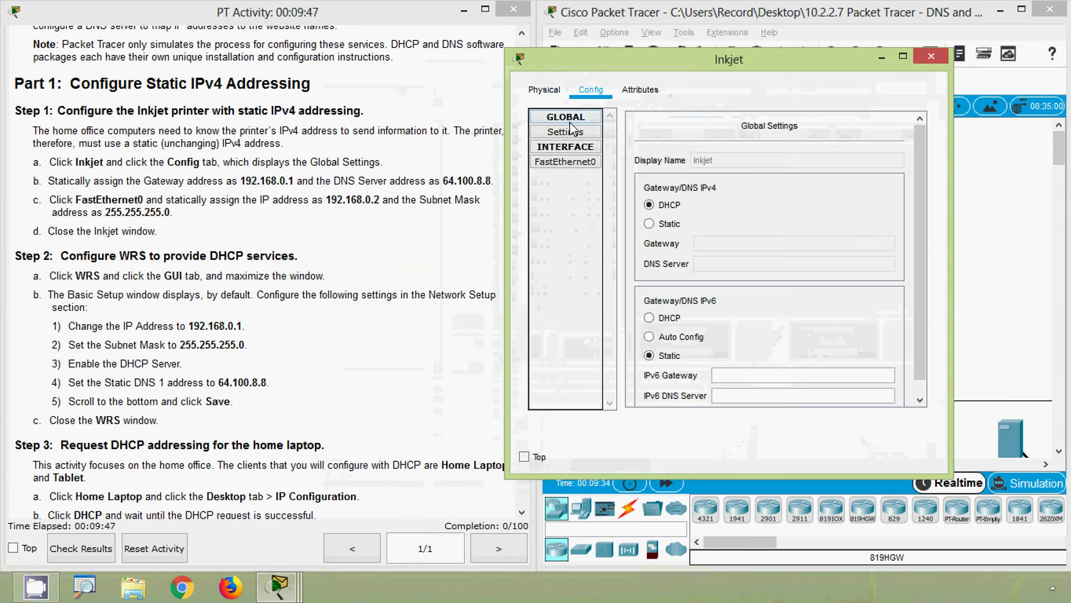
left_click_drag(601, 66, 621, 62)
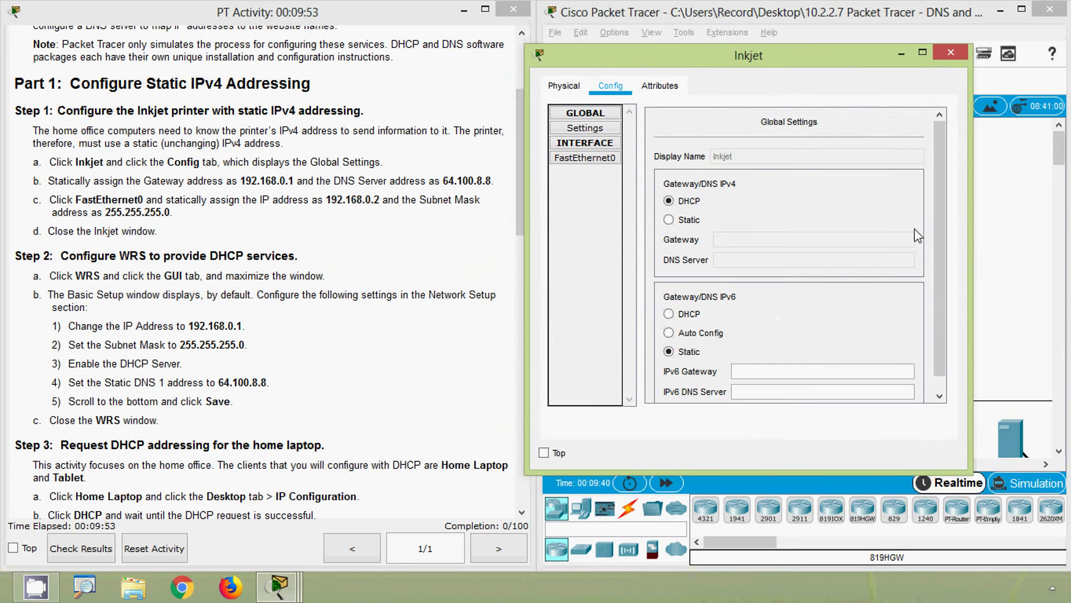
left_click_drag(971, 222, 1063, 223)
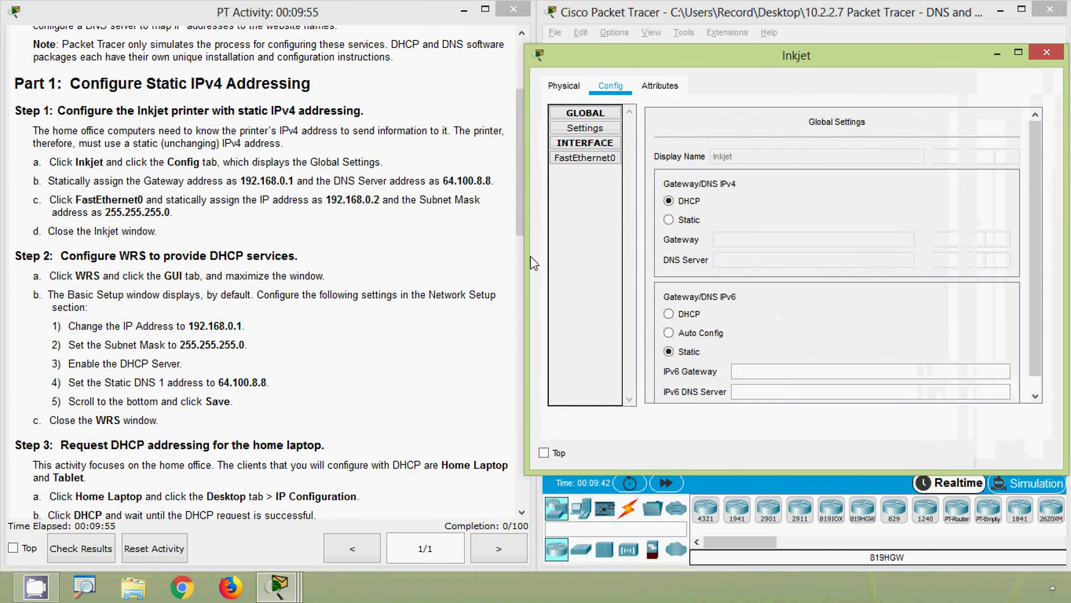
left_click_drag(527, 260, 514, 260)
scroll(707, 220, "down", 1)
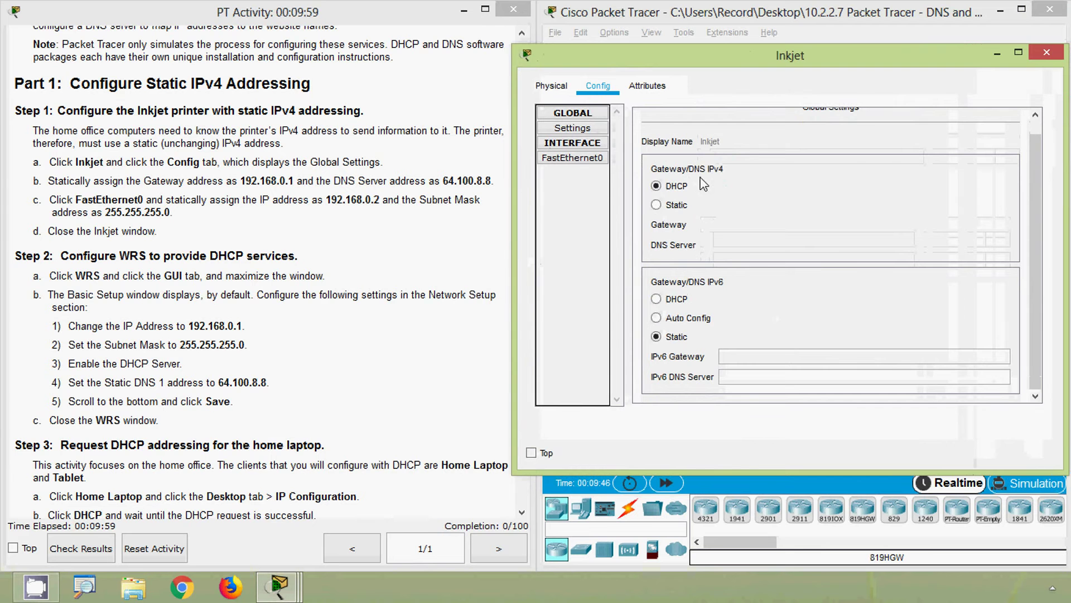
Set the Inkjet's IPv4 gateway/DNS to static, with gateway 192.168.0.1 and DNS server 64.100.8.8
left_click(656, 206)
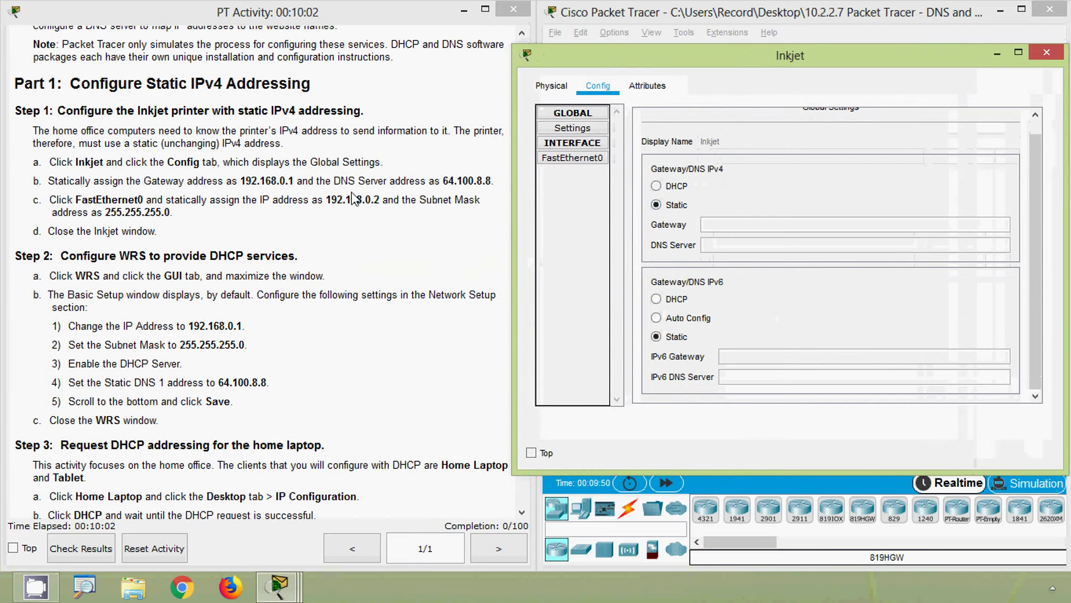
left_click_drag(241, 183, 294, 182)
key("ctrl+c")
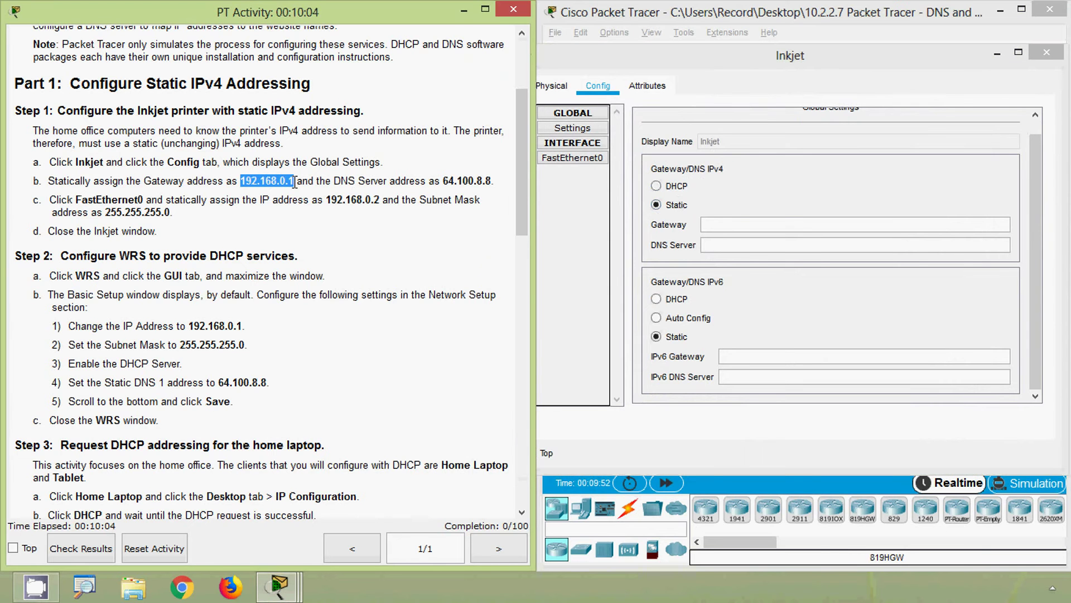
left_click(738, 225)
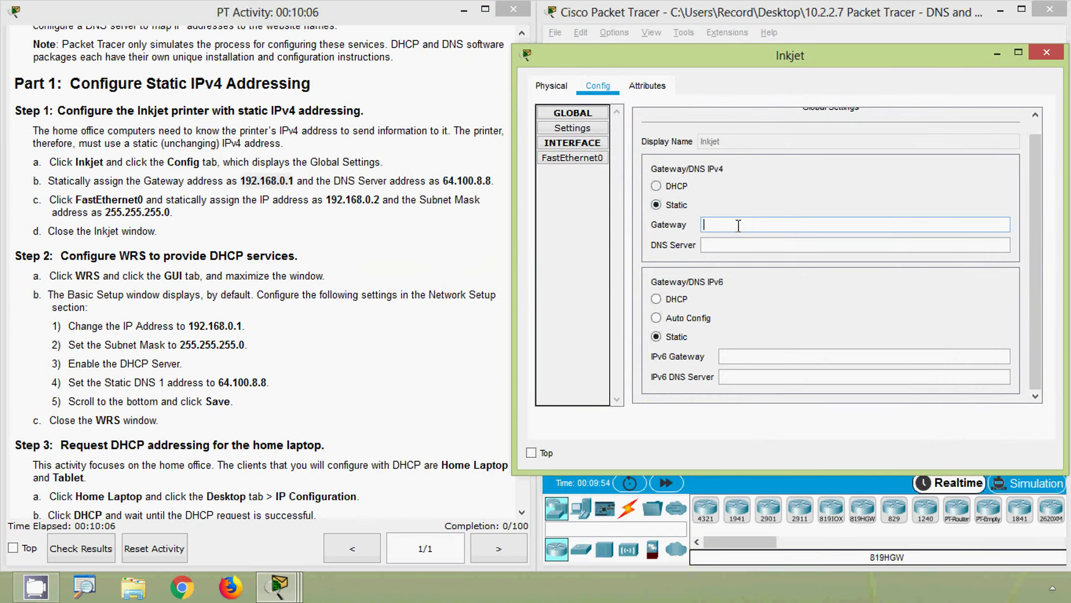
key("ctrl+v")
left_click_drag(443, 181, 492, 183)
key("ctrl+c")
left_click(708, 245)
key("ctrl+v")
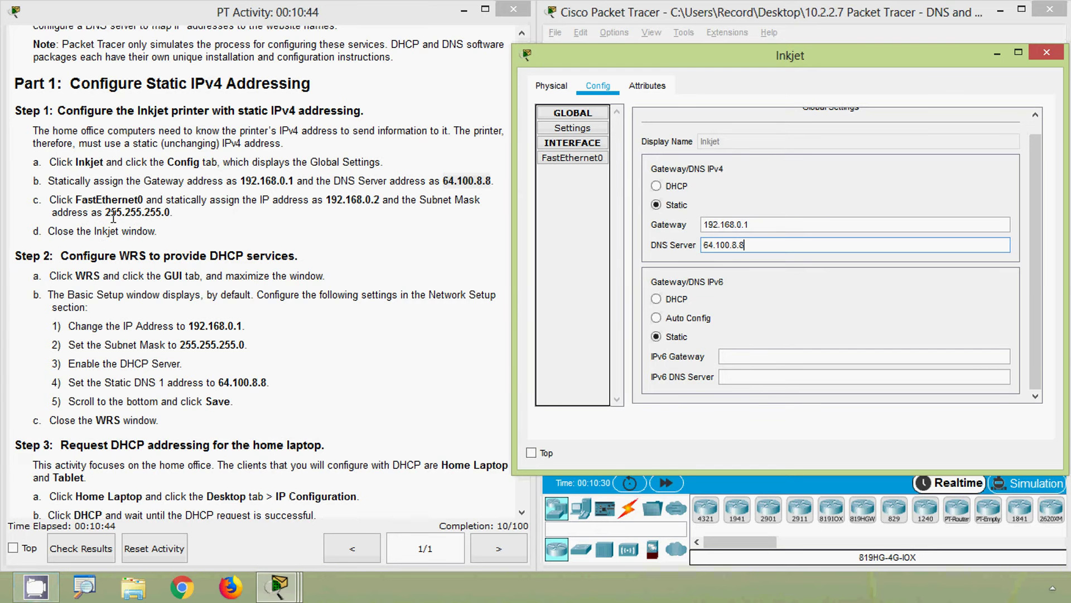
Assign the Inkjet's FastEthernet0 interface the static IP address 192.168.0.2 with subnet mask 255.255.255.0
left_click_drag(109, 216, 188, 213)
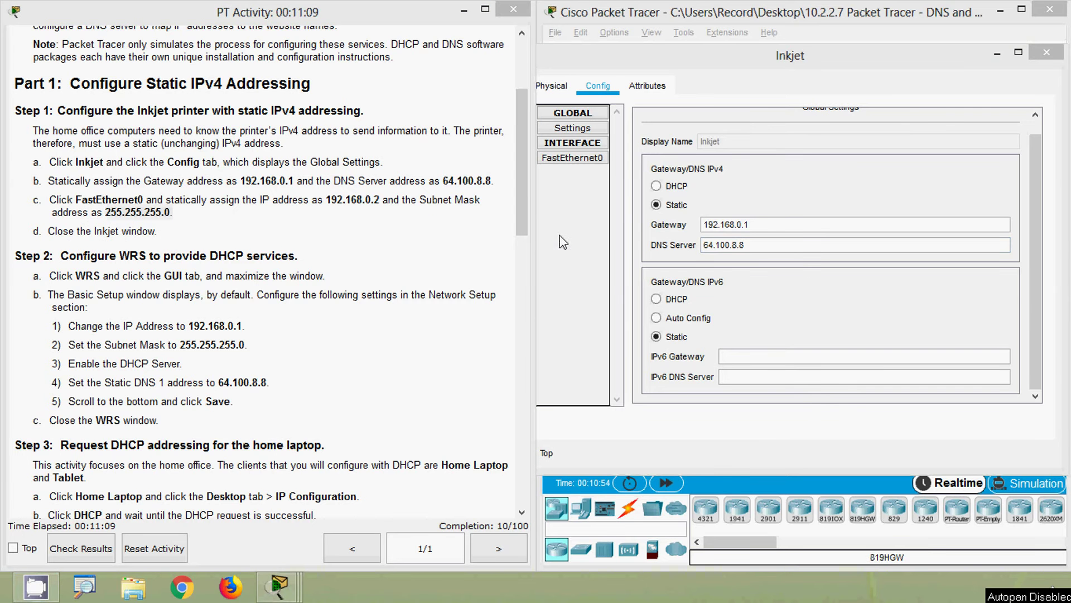
left_click(585, 158)
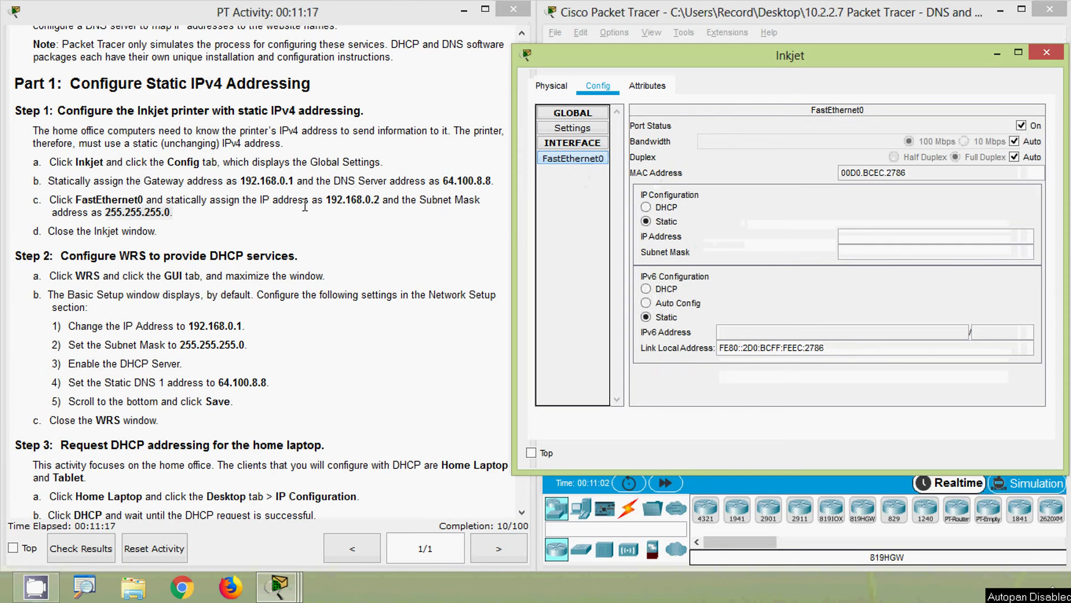
left_click_drag(327, 200, 380, 202)
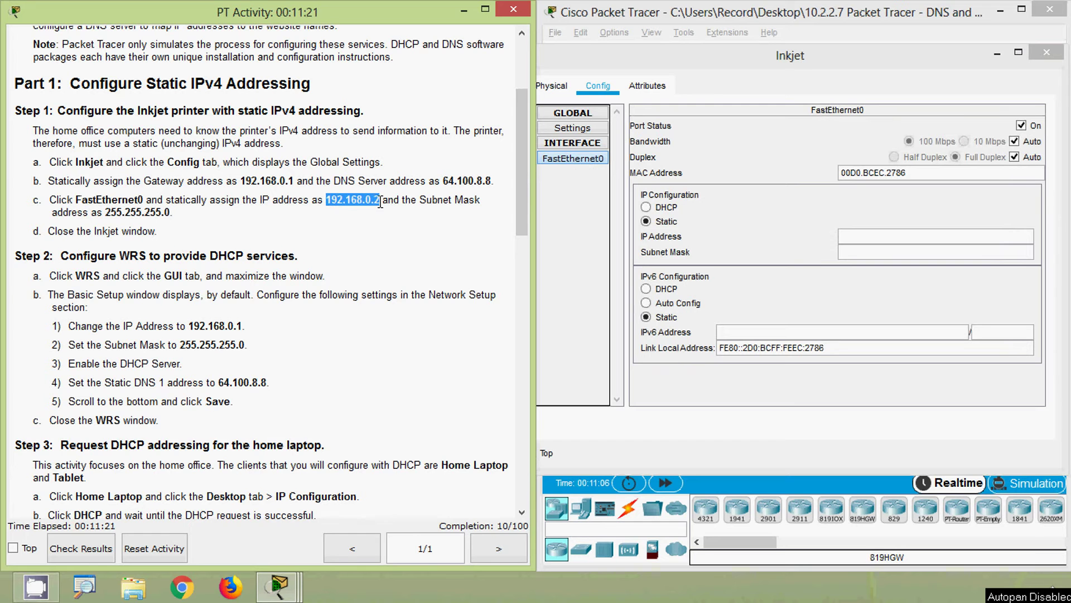
left_click(858, 236)
key("ctrl+v")
left_click(857, 252)
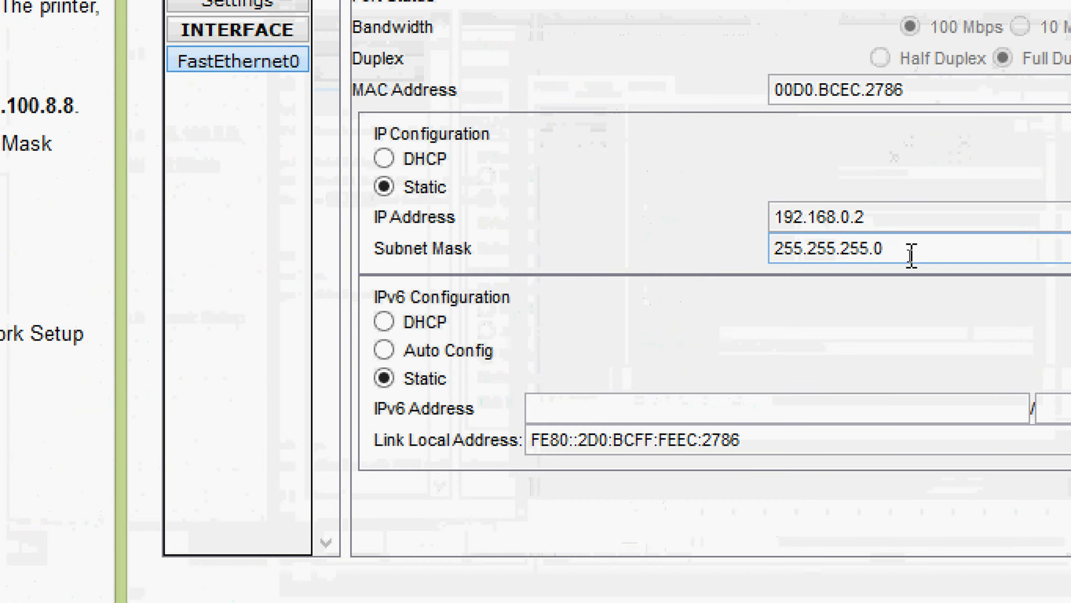
left_click(910, 256)
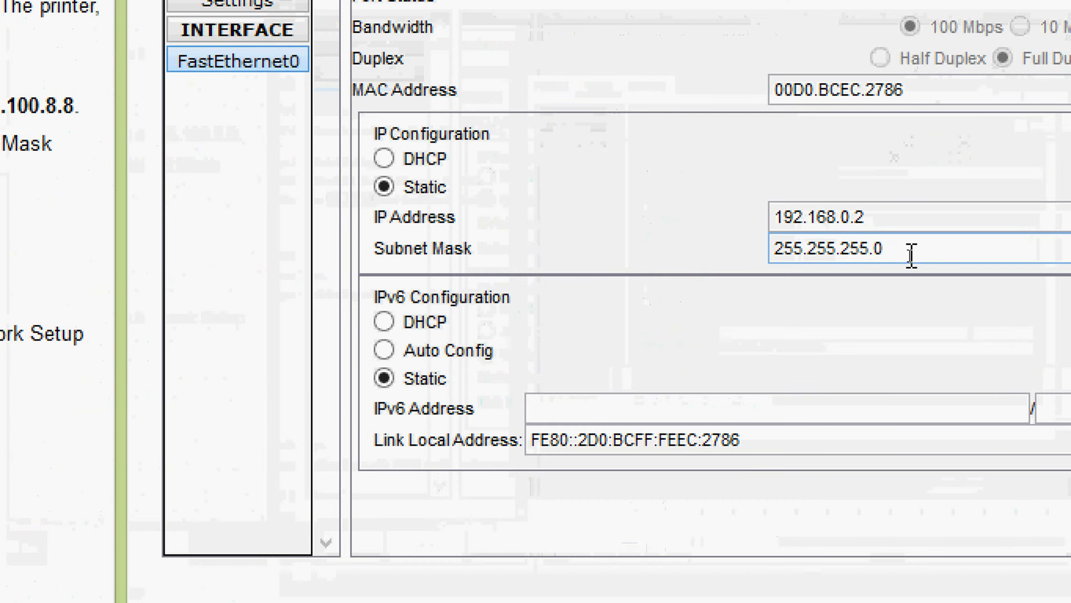
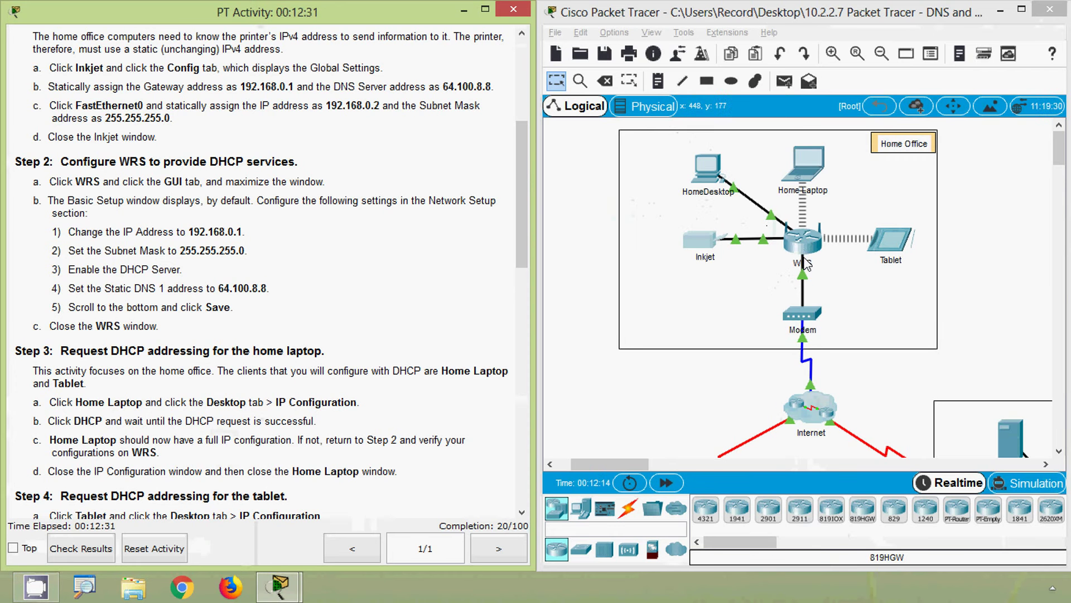
Open the WRS wireless router's GUI setup page and enlarge its window
left_click(805, 249)
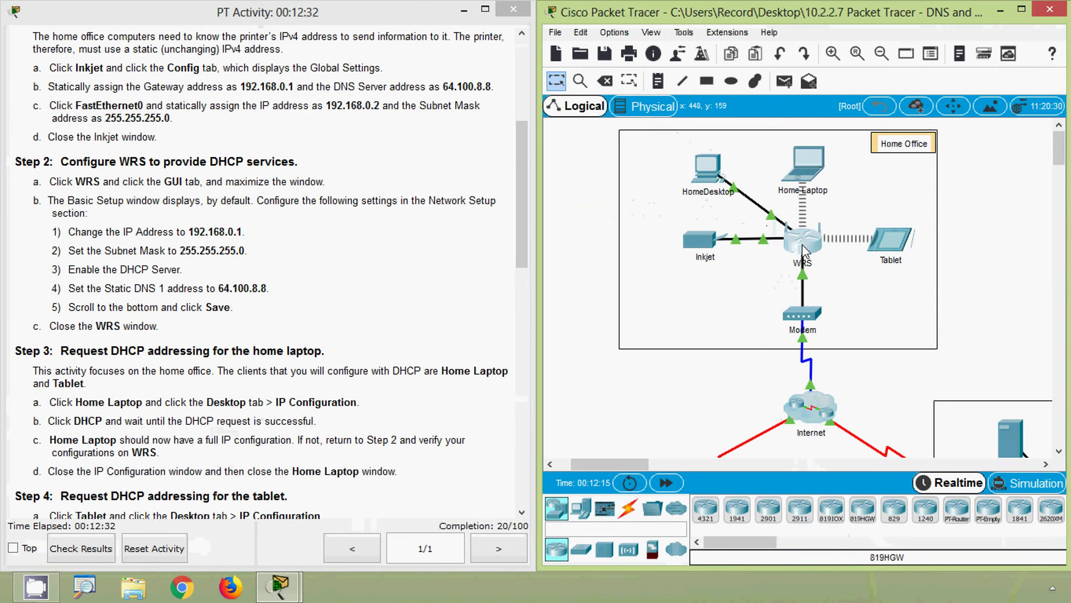
left_click(805, 251)
left_click_drag(438, 86, 681, 75)
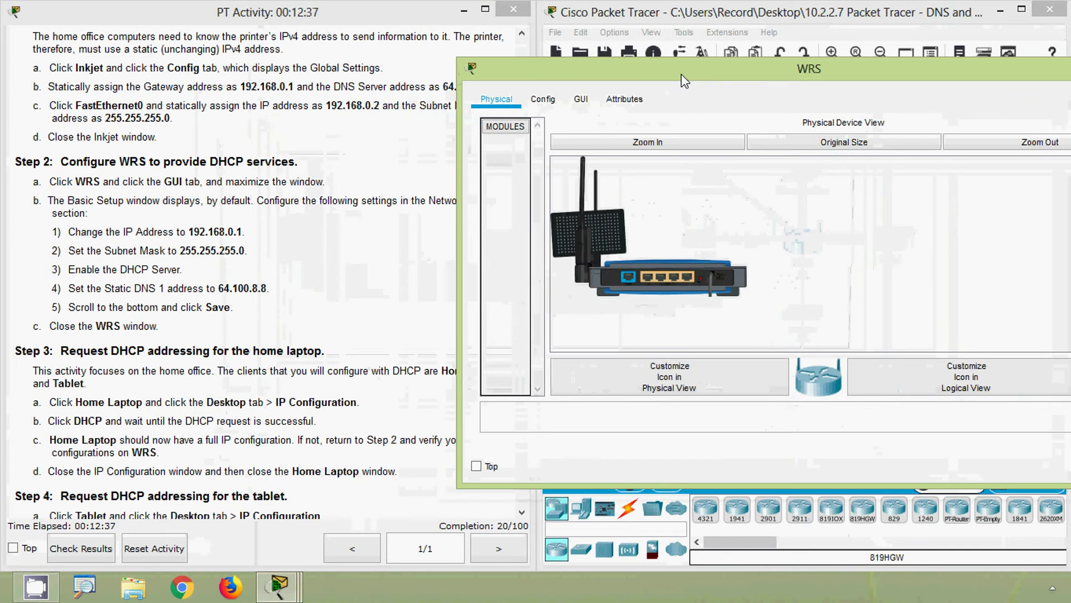
left_click(586, 97)
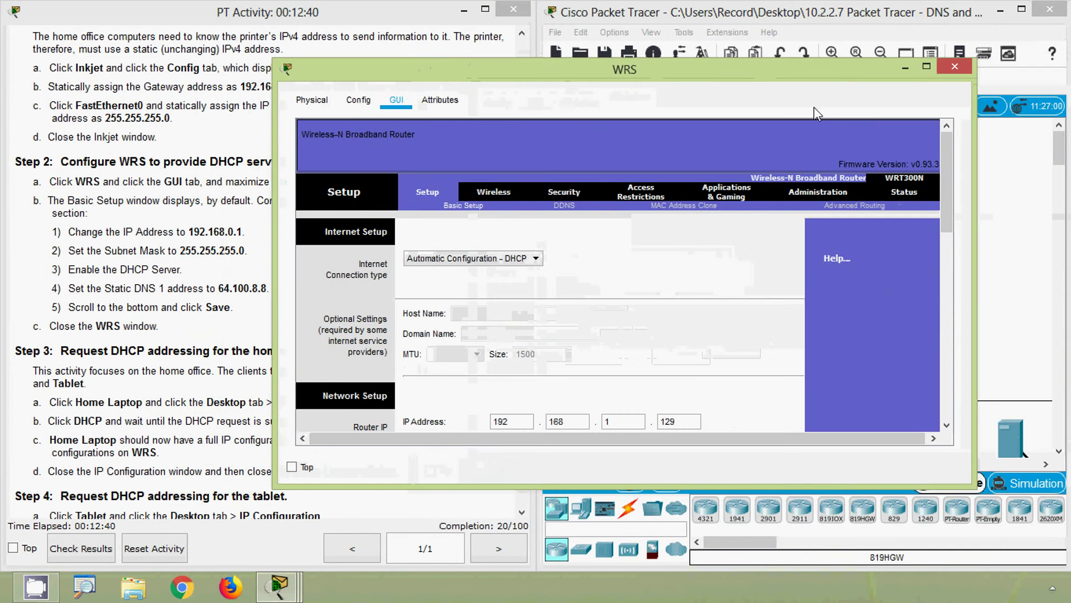
left_click(926, 67)
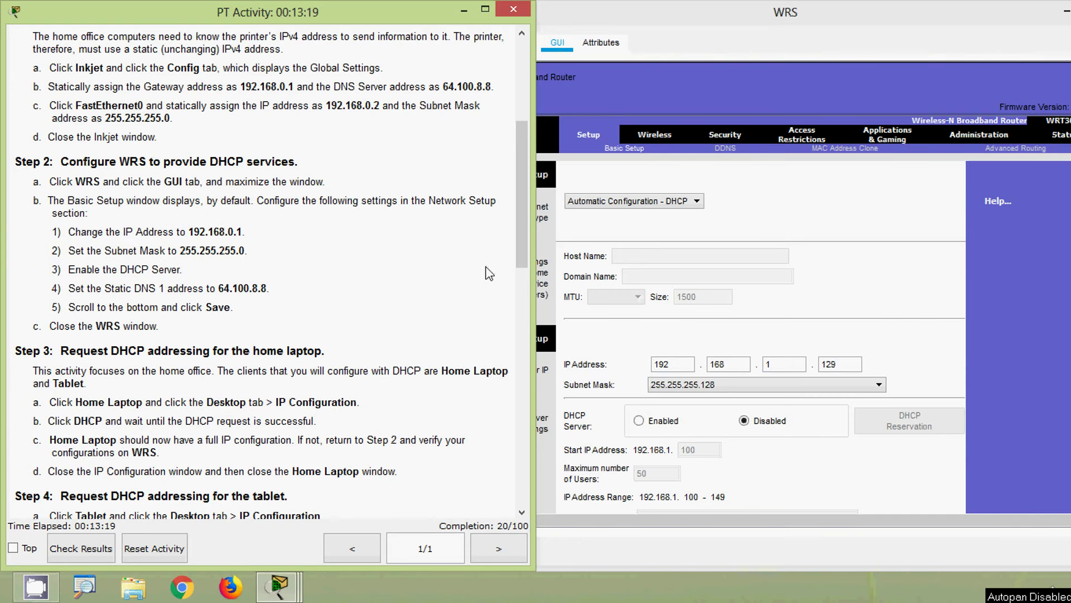
Change the router IP address in the WRS network setup to 192.168.0.1
left_click(1010, 319)
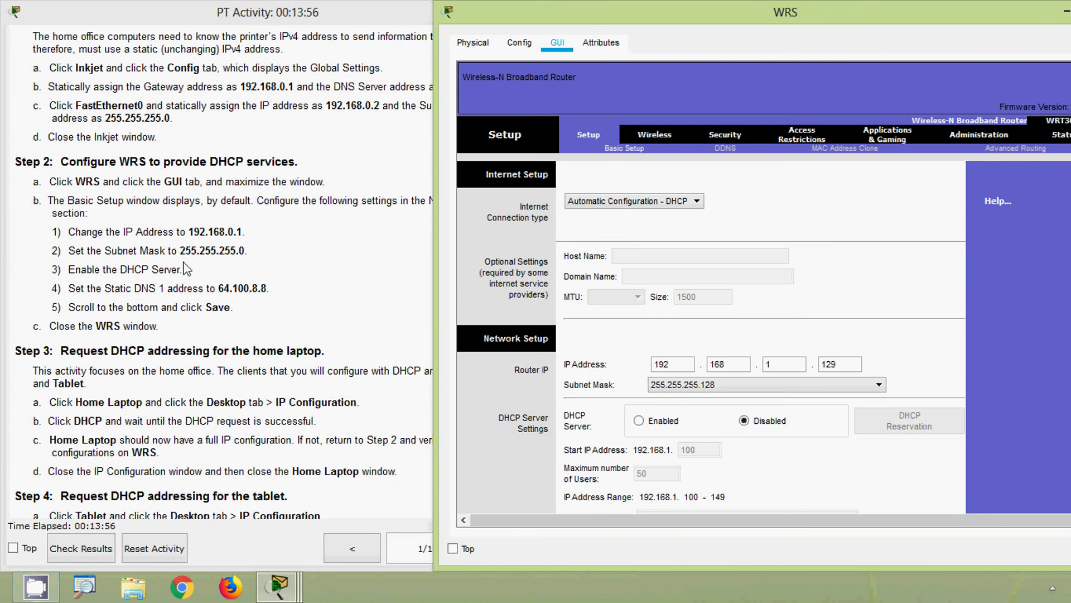
left_click(170, 255)
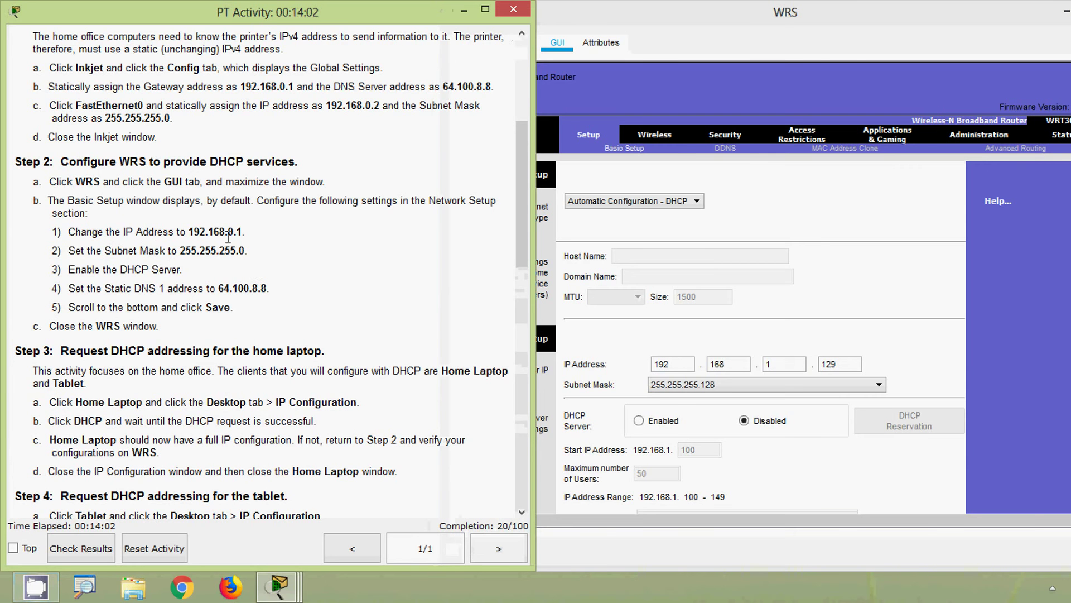
left_click(682, 332)
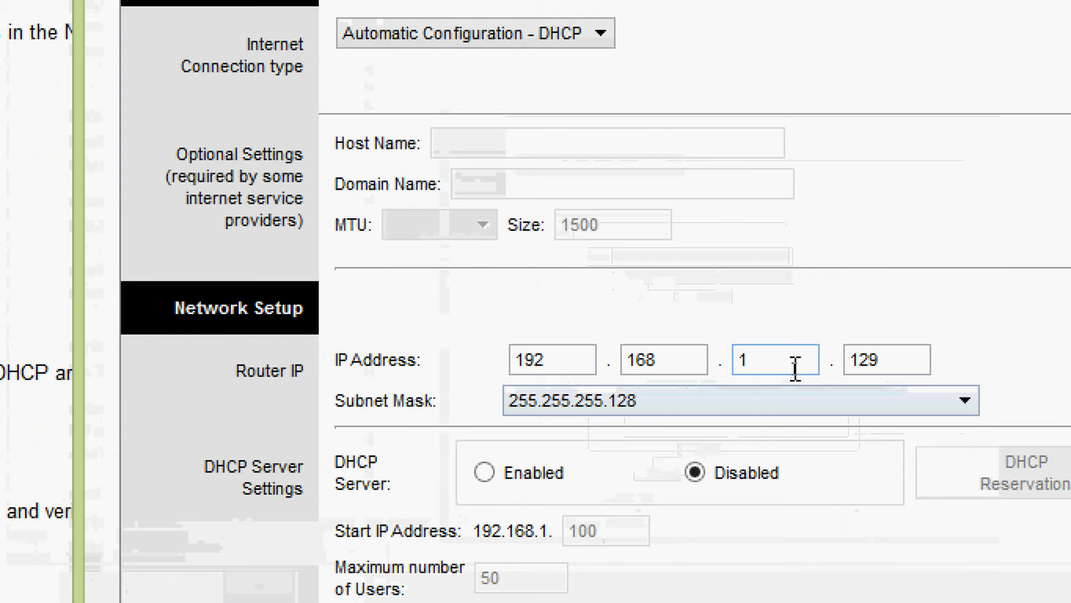
double_click(793, 366)
type("0")
double_click(889, 356)
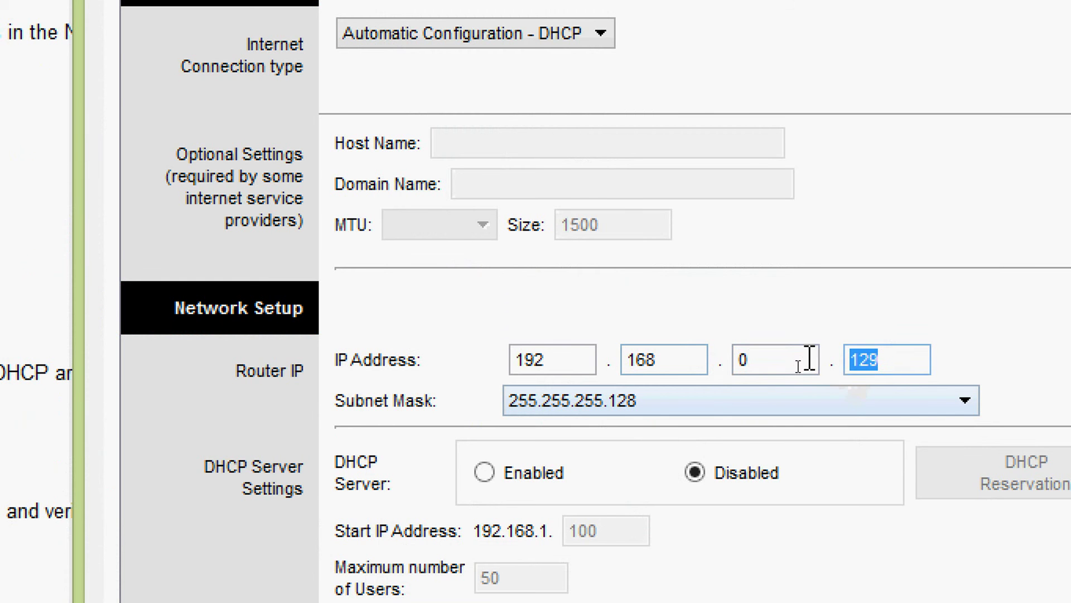
type("1")
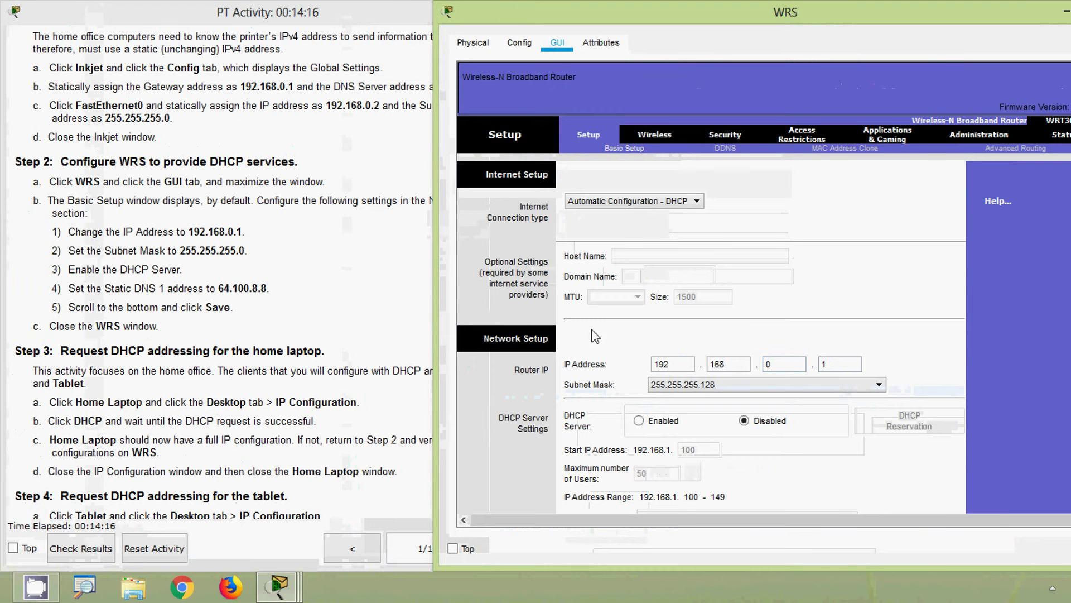
Set the WRS subnet mask to 255.255.255.0 and enable its DHCP server
left_click(829, 386)
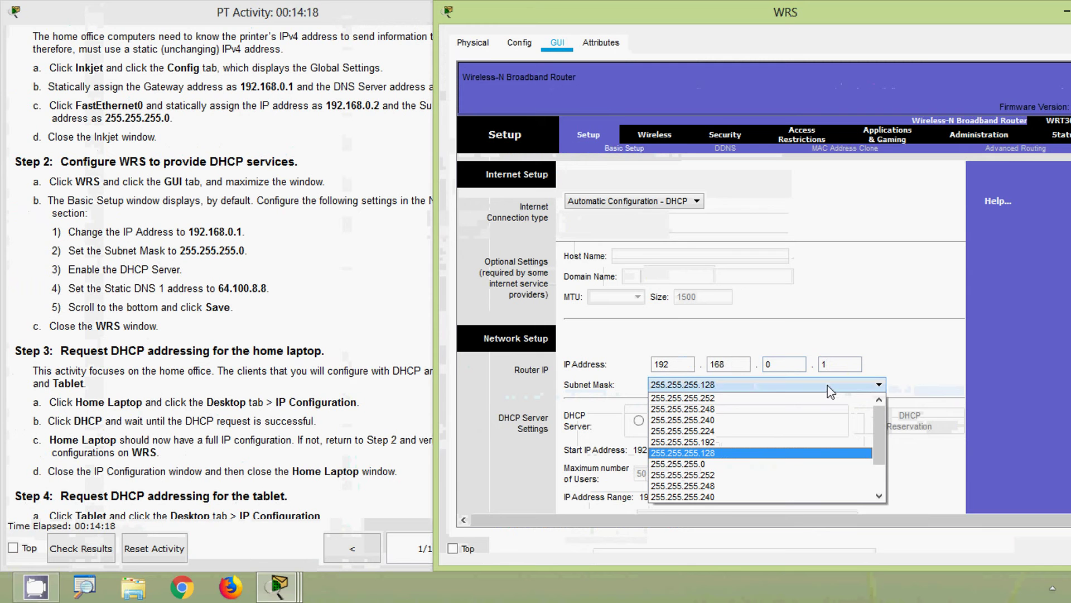
left_click(701, 463)
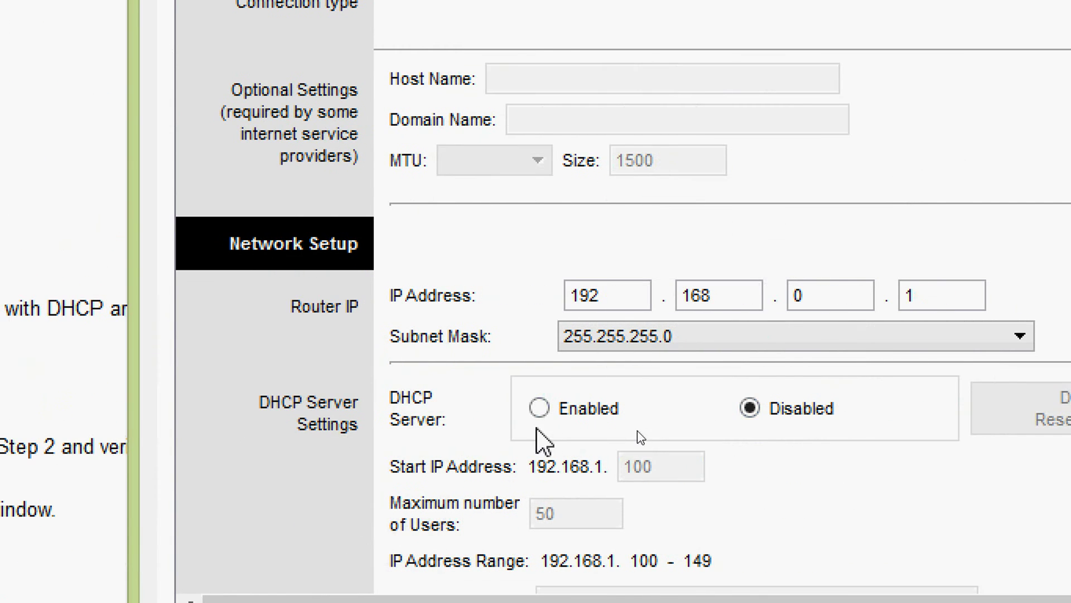
left_click(539, 408)
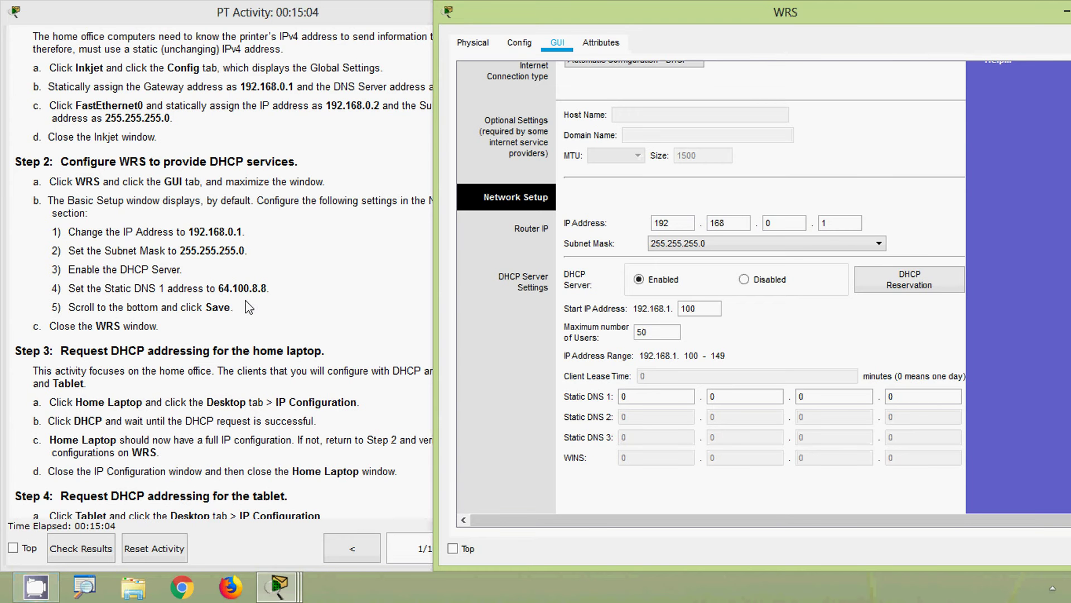
Set Static DNS 1 in the WRS DHCP server settings to 64.100.8.8
left_click(645, 397)
type("64")
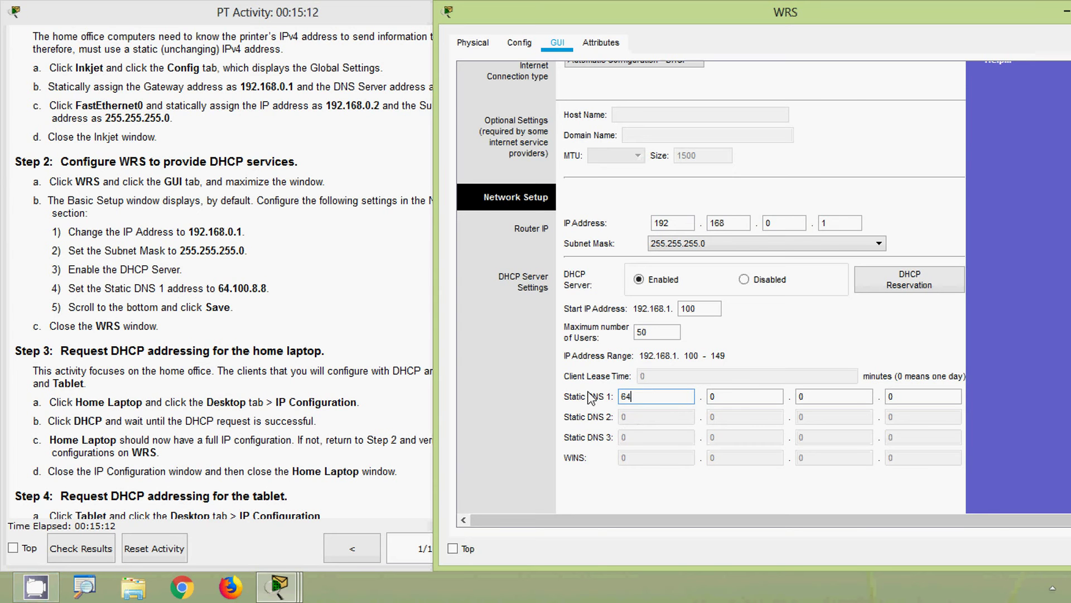
type(".")
type("100")
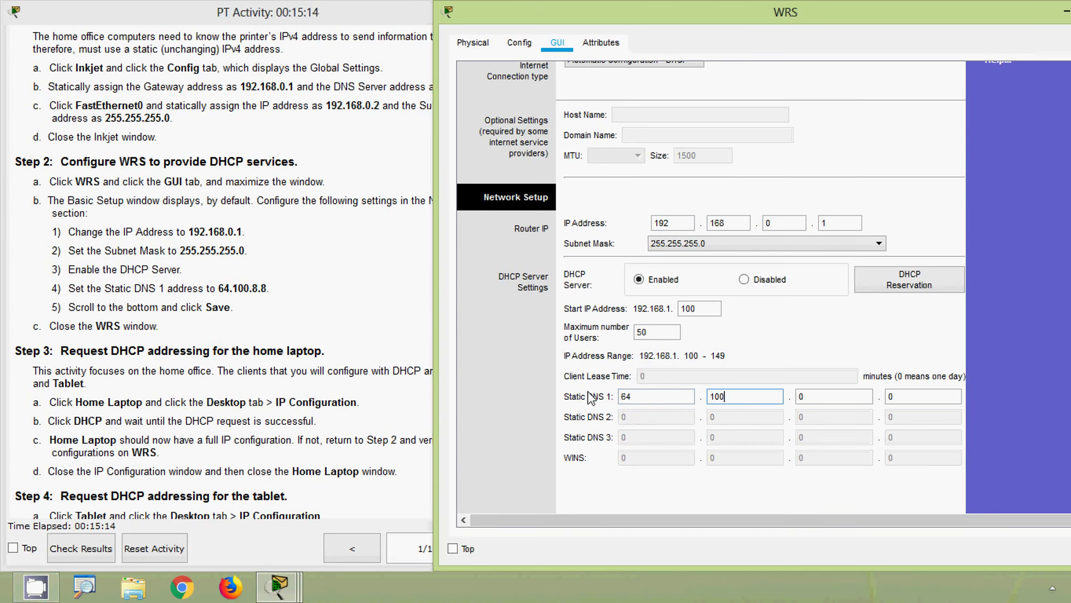
type(".8.8")
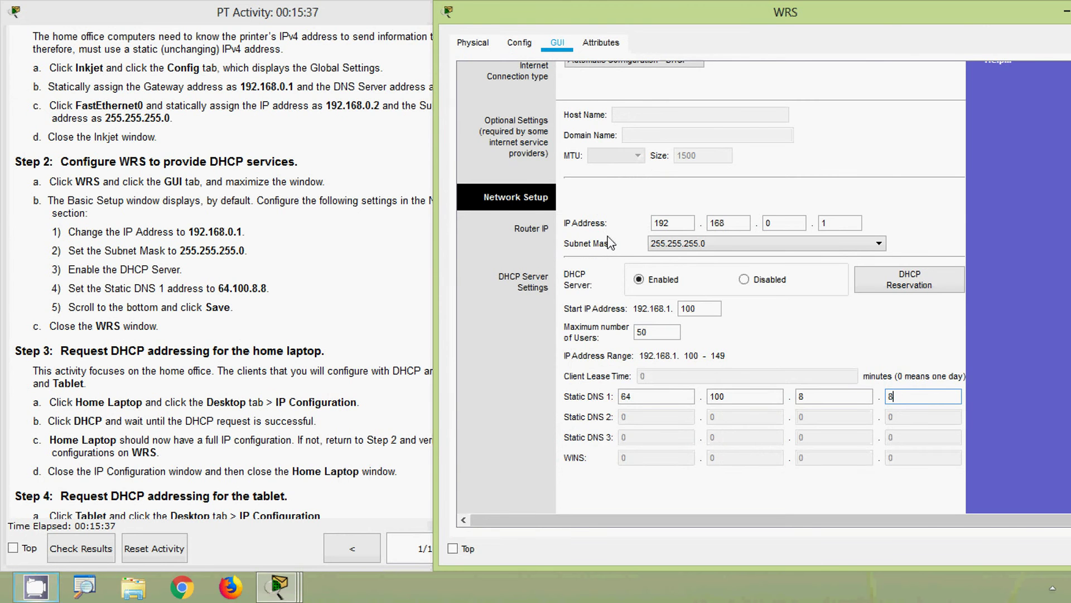
Save the WRS basic setup settings
left_click_drag(886, 16, 735, 17)
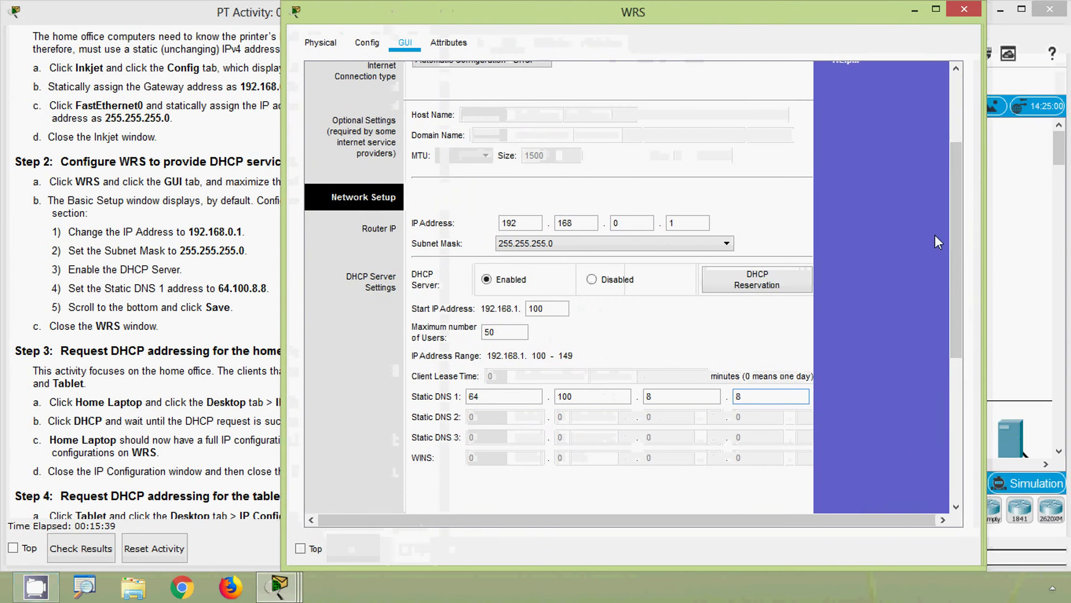
left_click_drag(959, 282, 960, 416)
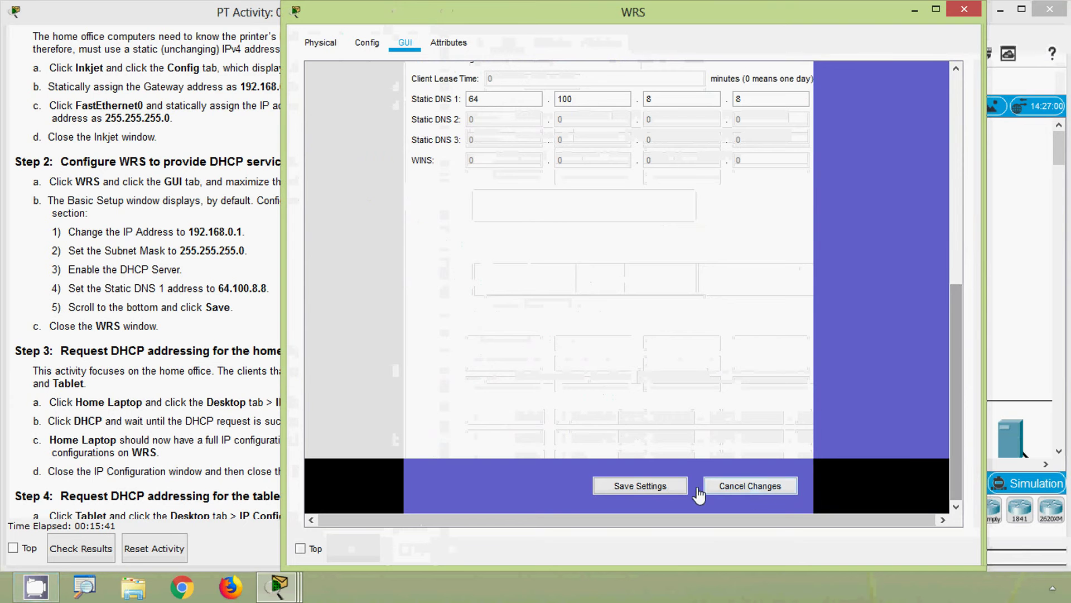
left_click(640, 490)
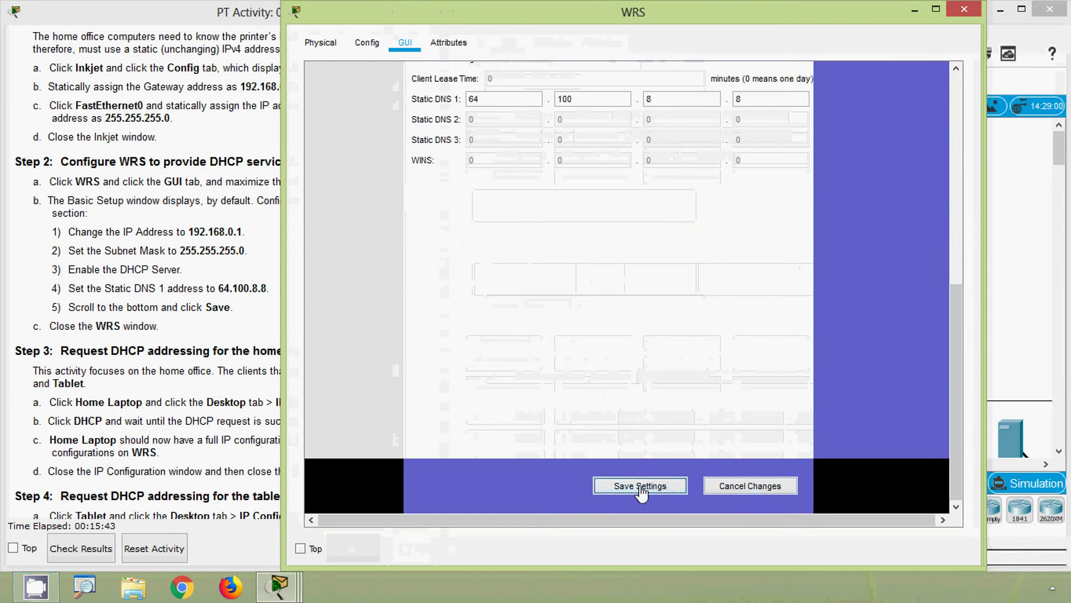
Close the WRS router's configuration window
left_click(936, 9)
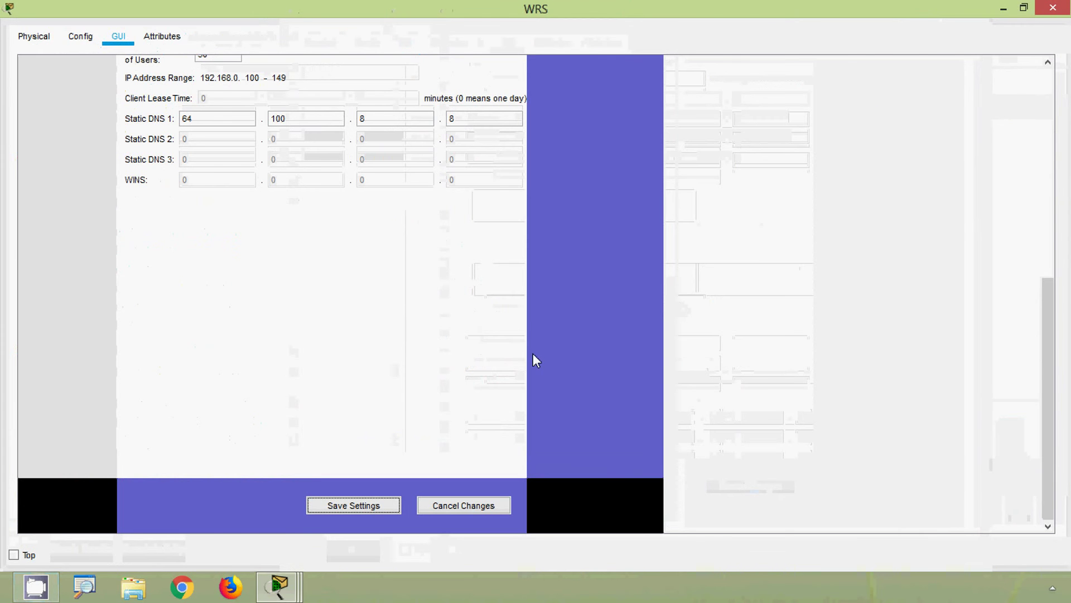
left_click(1023, 7)
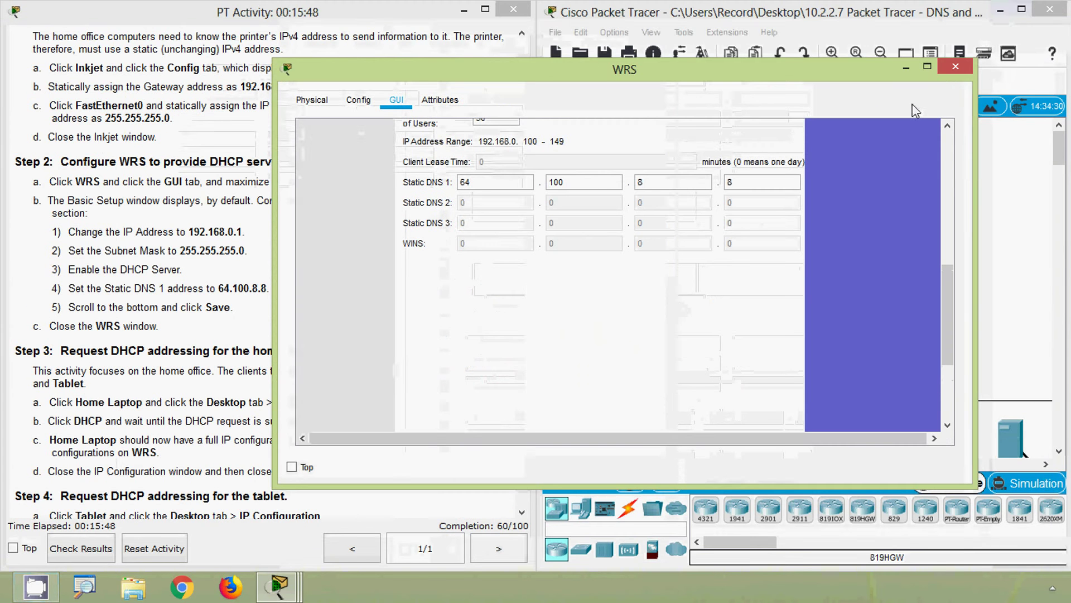
left_click(954, 70)
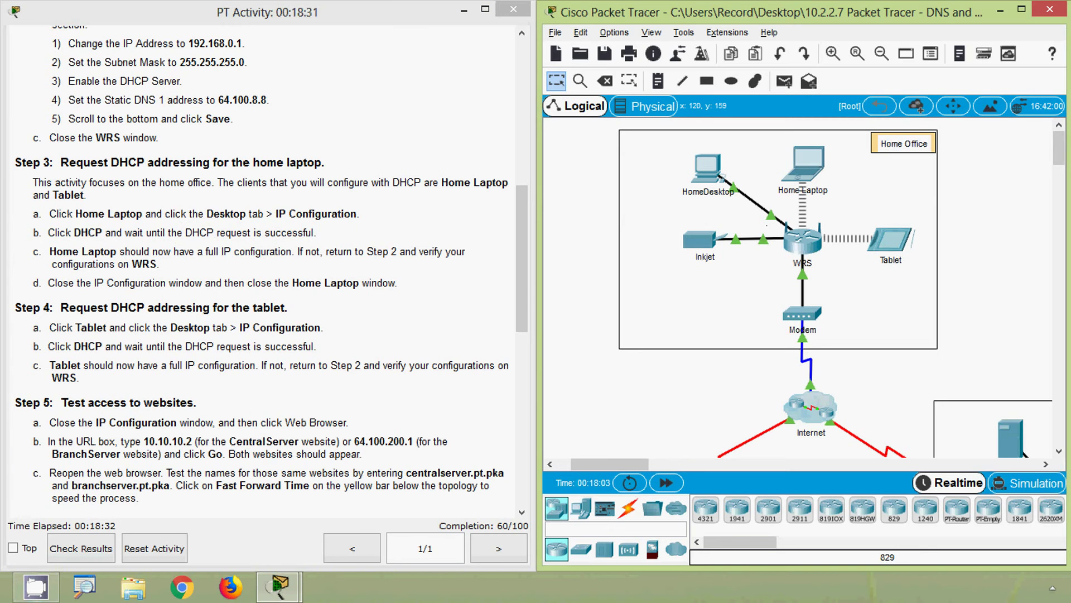
Request DHCP addressing for Home Laptop's Wireless0 interface in its IP configuration, and close the laptop's window
key("alt")
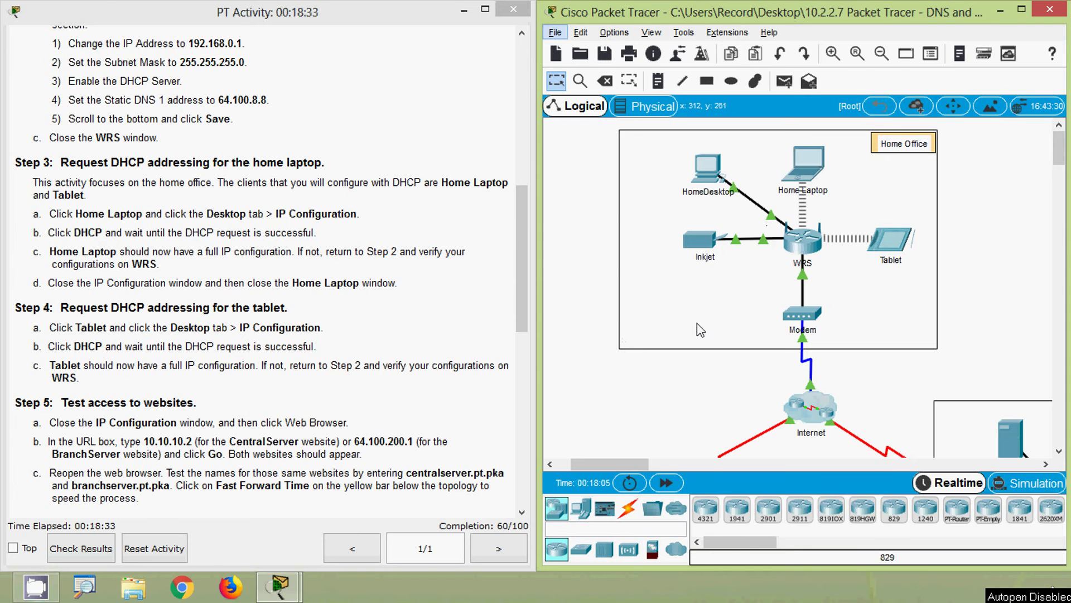
left_click(804, 165)
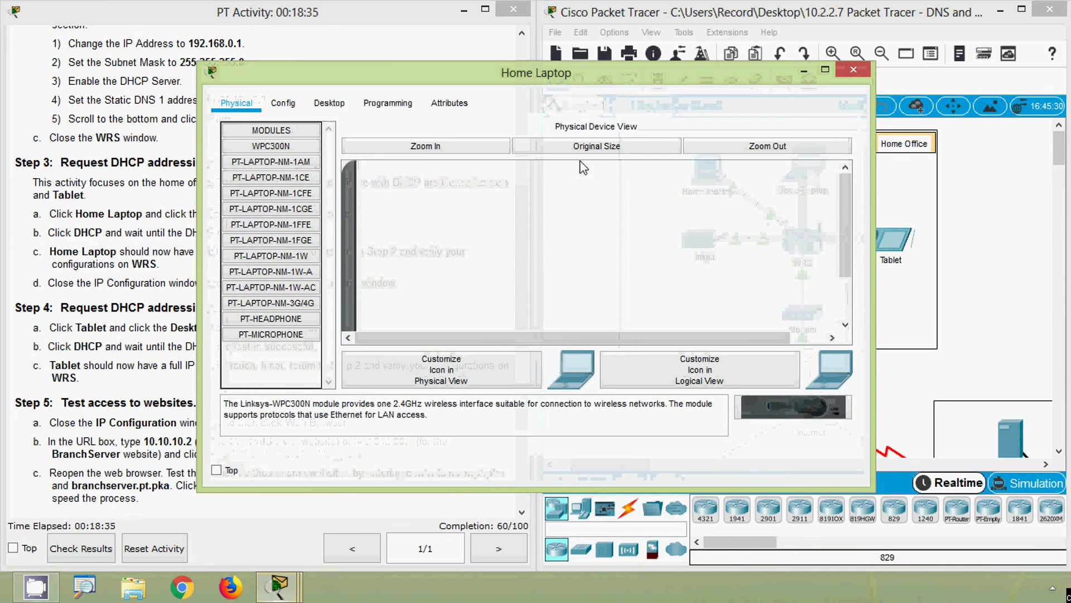
left_click(327, 107)
left_click(293, 158)
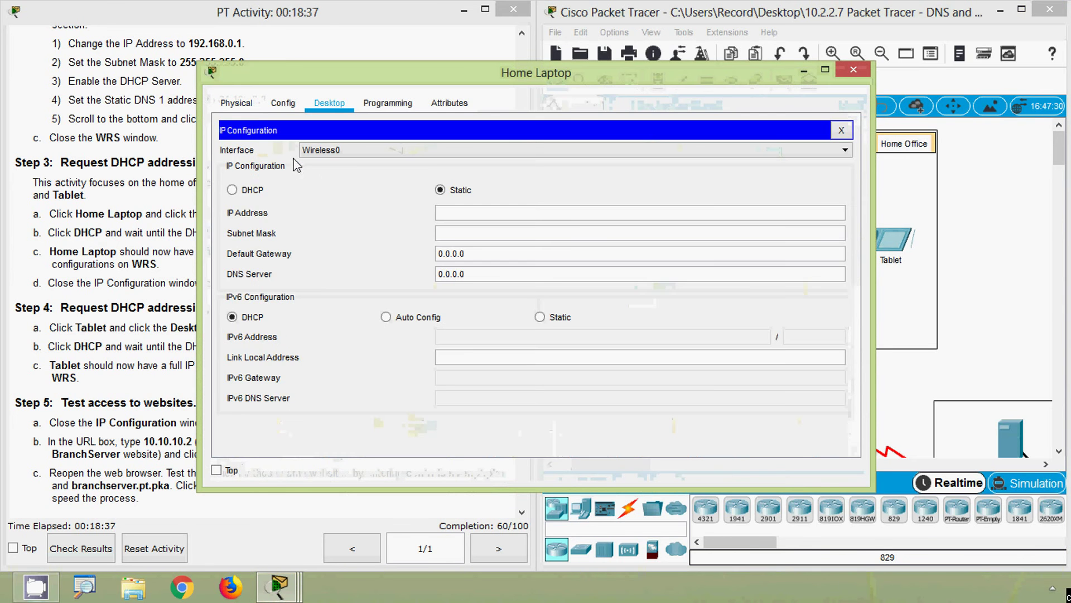
left_click_drag(308, 81, 494, 83)
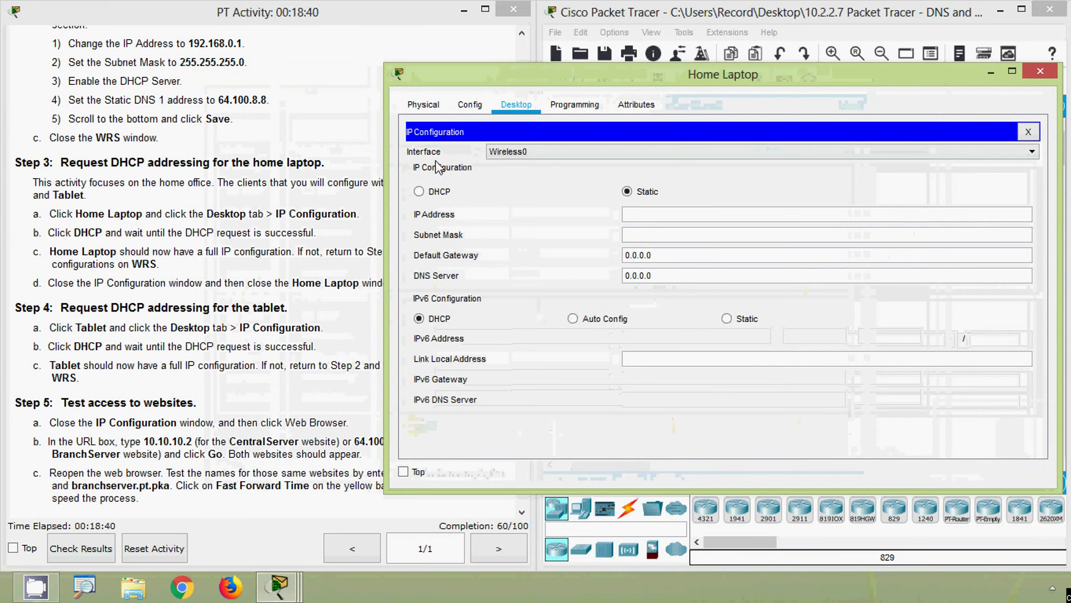
left_click(419, 193)
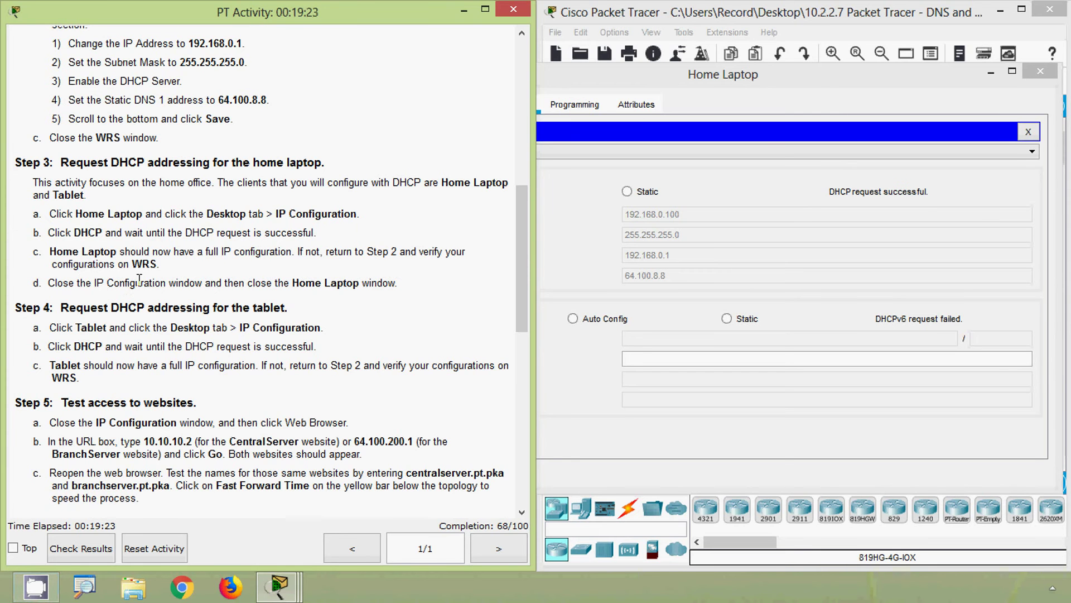
left_click(757, 192)
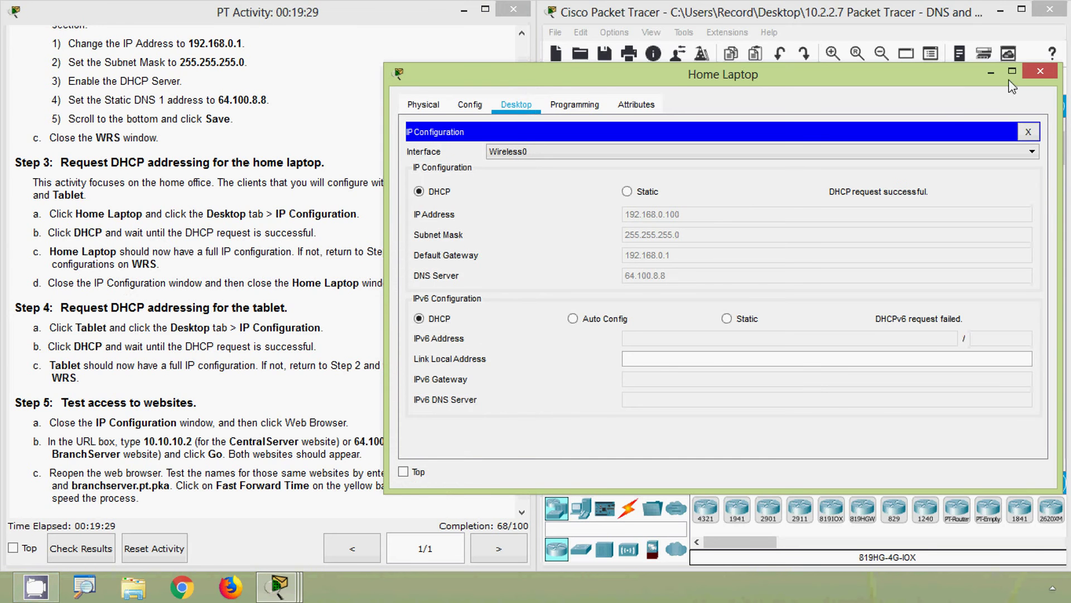
left_click(1041, 73)
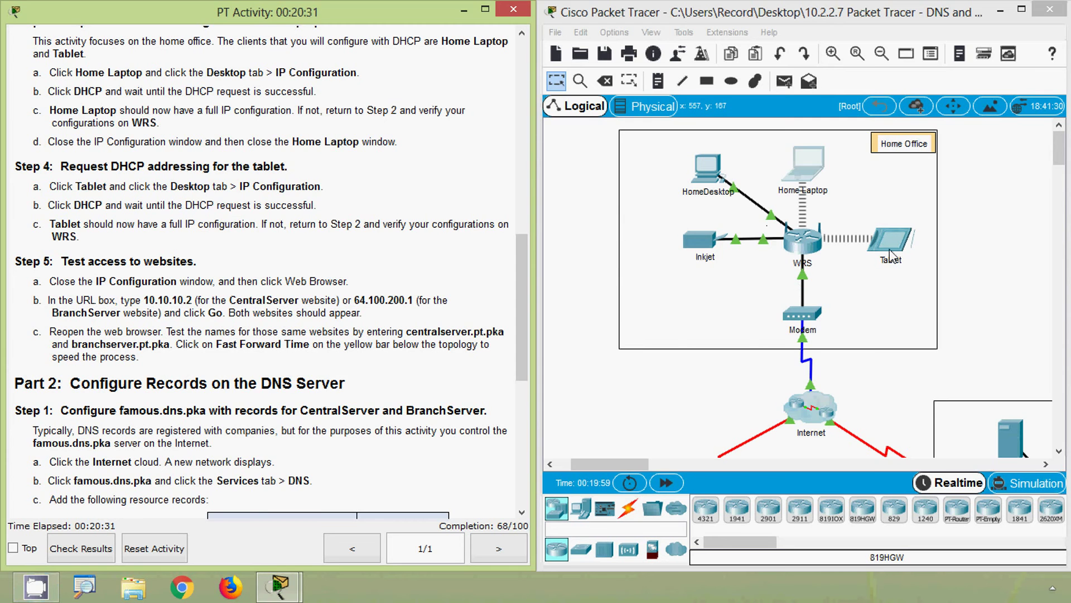
Switch the Tablet's Wireless0 IPv4 configuration to DHCP and close the Tablet window
left_click(891, 246)
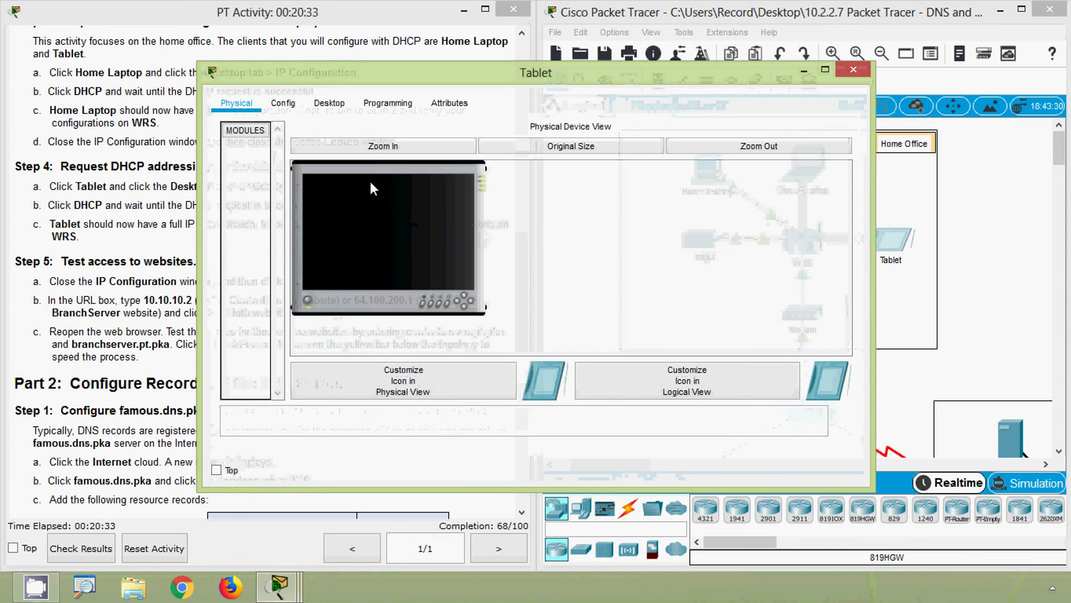
left_click(330, 102)
left_click(276, 168)
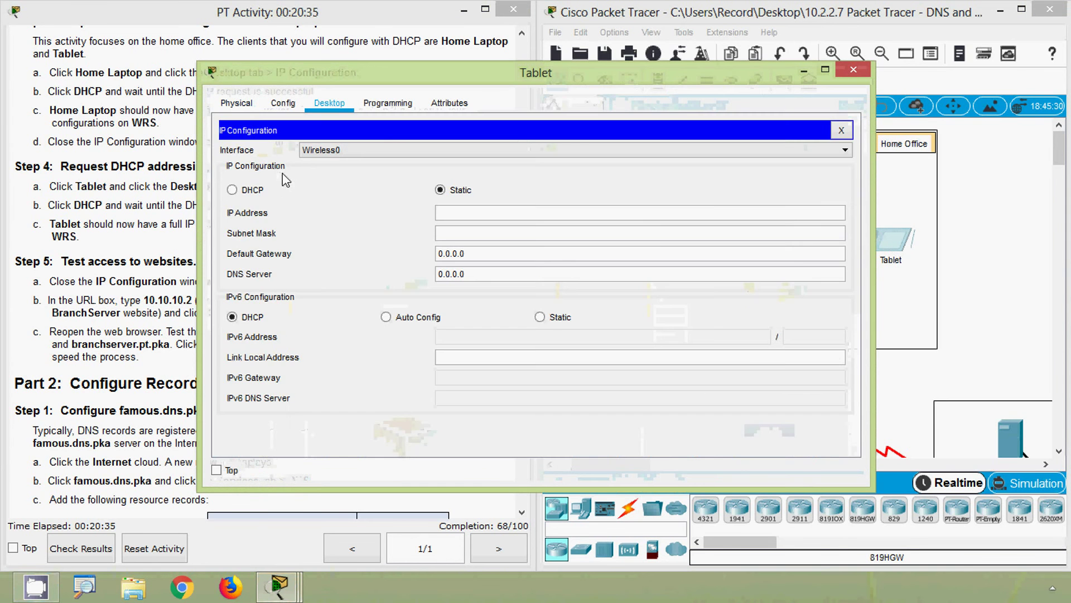
left_click(242, 193)
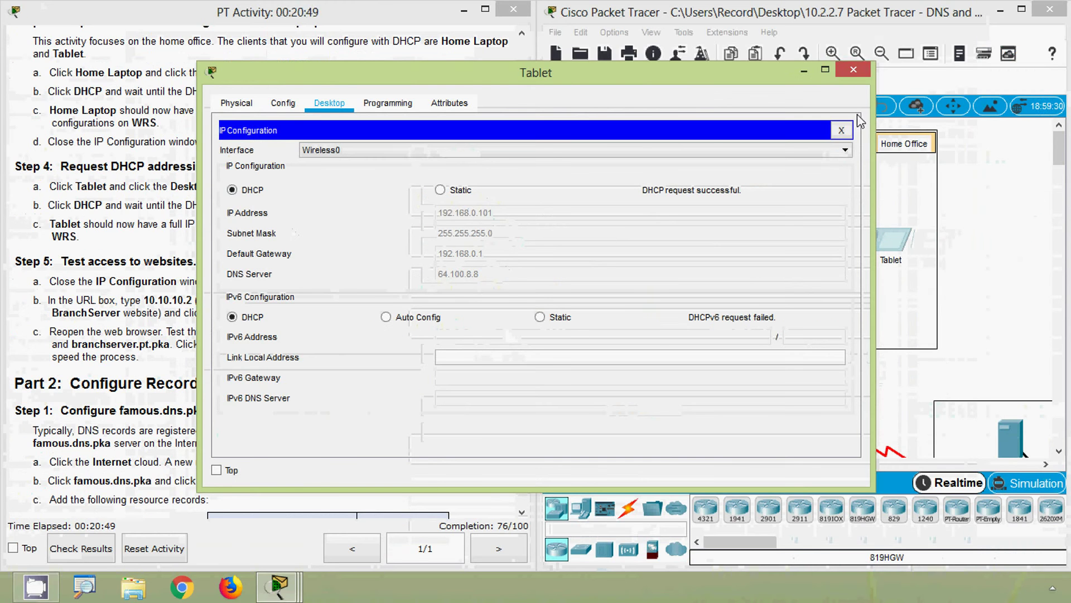
left_click(854, 71)
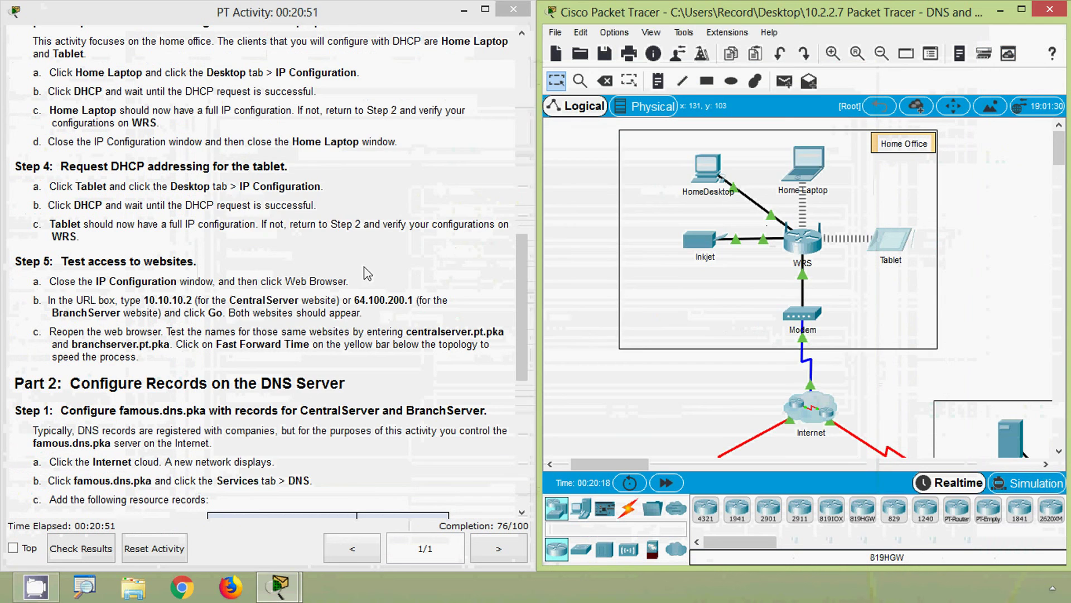
Review the website access instructions and examine the Central and Branch networks where CentralServer and BranchServer are located
left_click(358, 273)
scroll(357, 274, "down", 3)
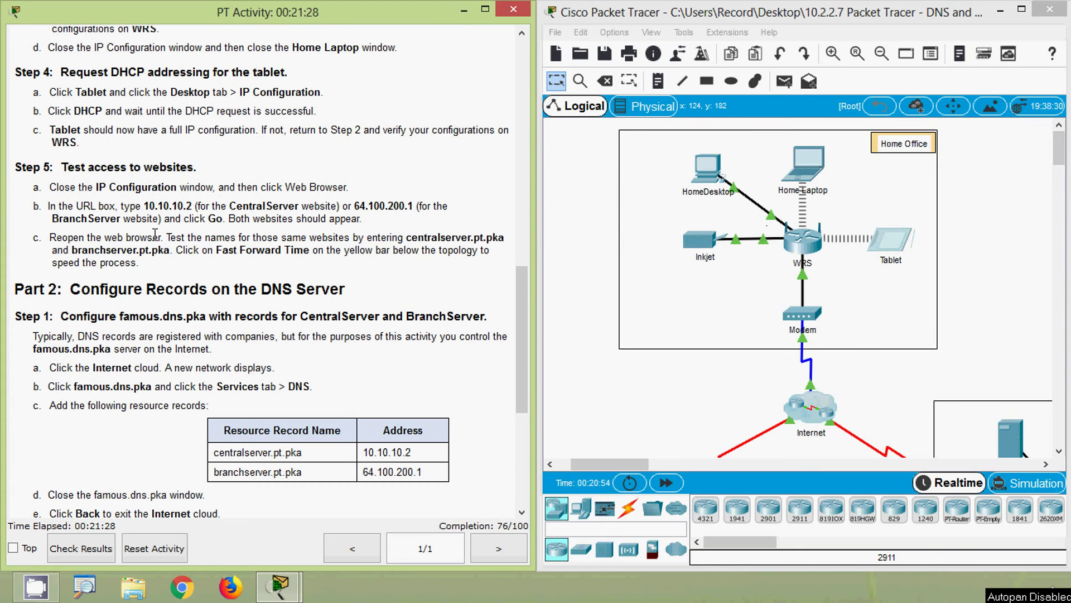
left_click_drag(1059, 164, 1059, 195)
left_click_drag(605, 464, 589, 463)
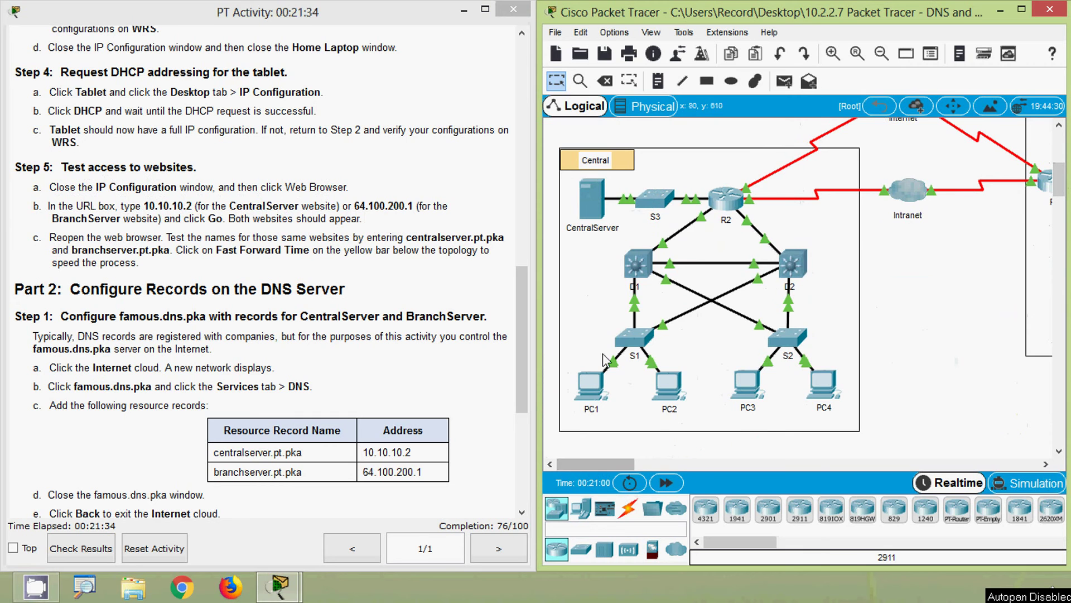
left_click_drag(577, 464, 633, 464)
scroll(1066, 196, "up", 3)
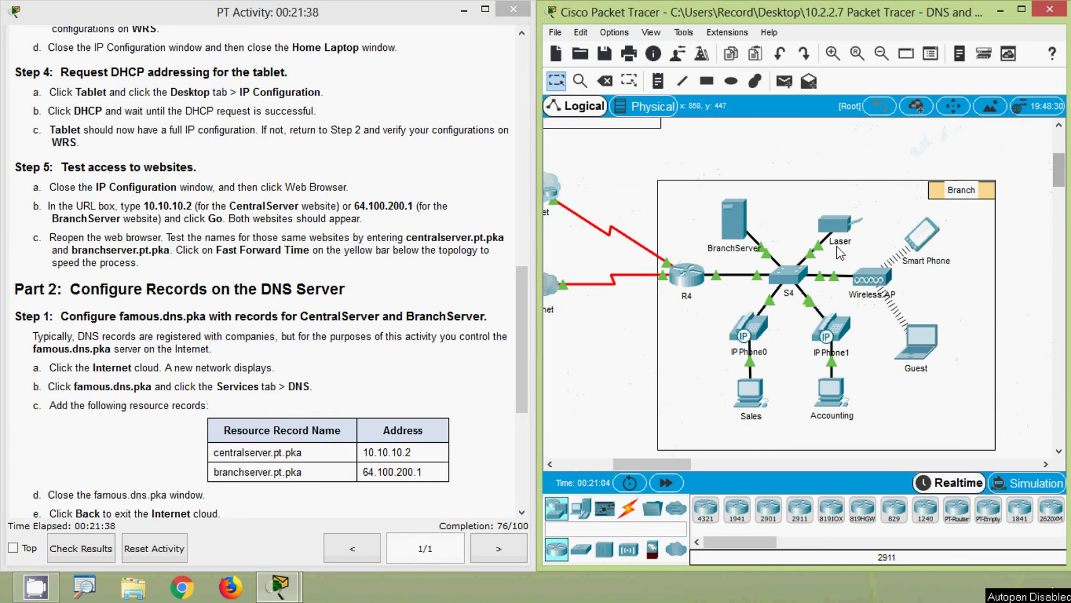
scroll(1042, 241, "up", 7)
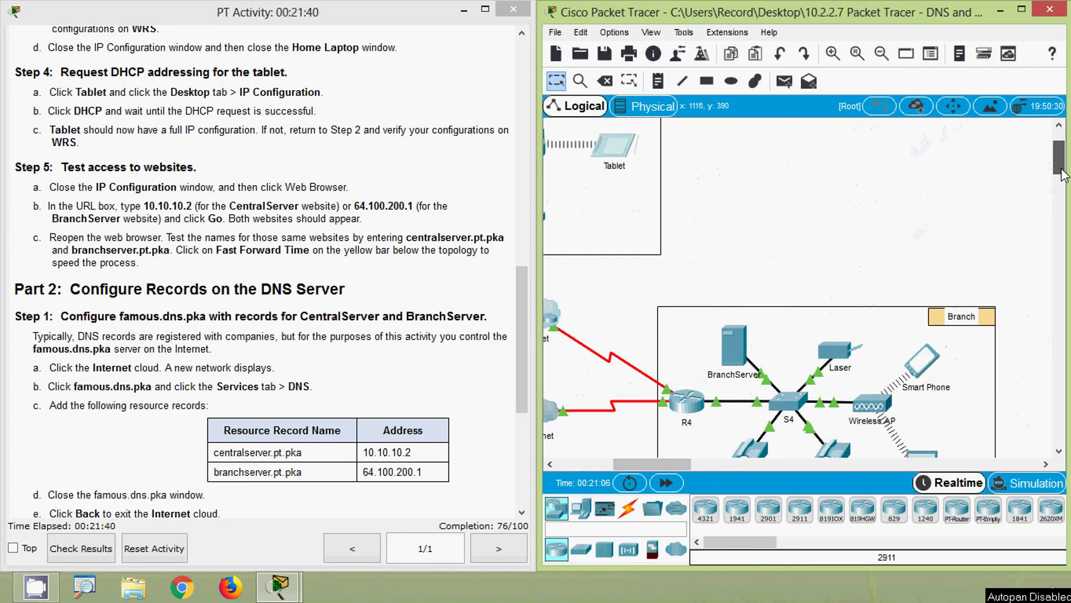
left_click_drag(671, 464, 636, 463)
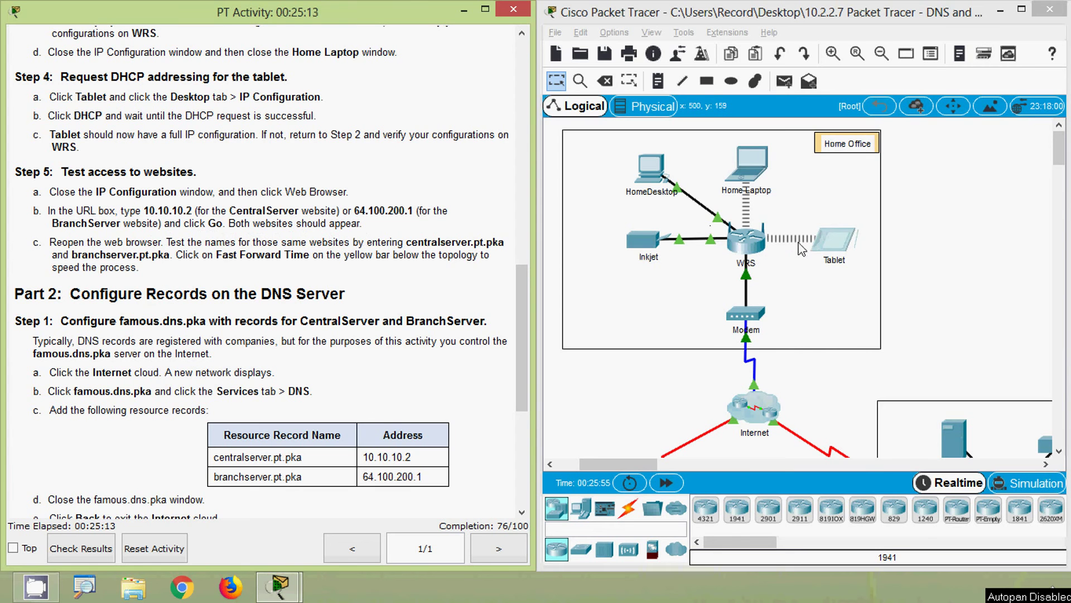
Open the Tablet's web browser and load the CentralServer website at 10.10.10.2
left_click(829, 242)
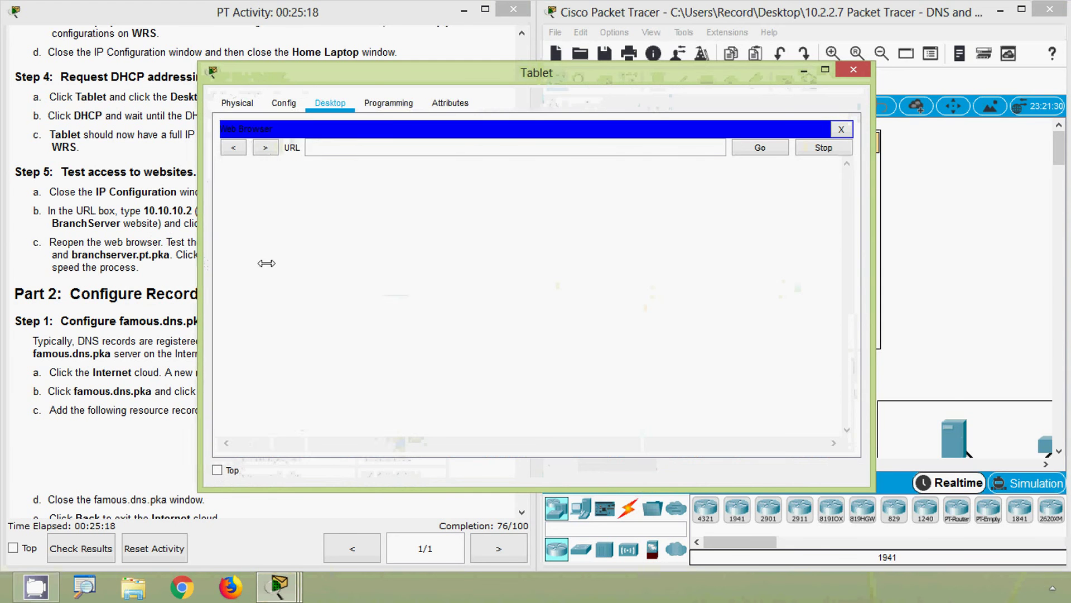
left_click_drag(263, 263, 434, 263)
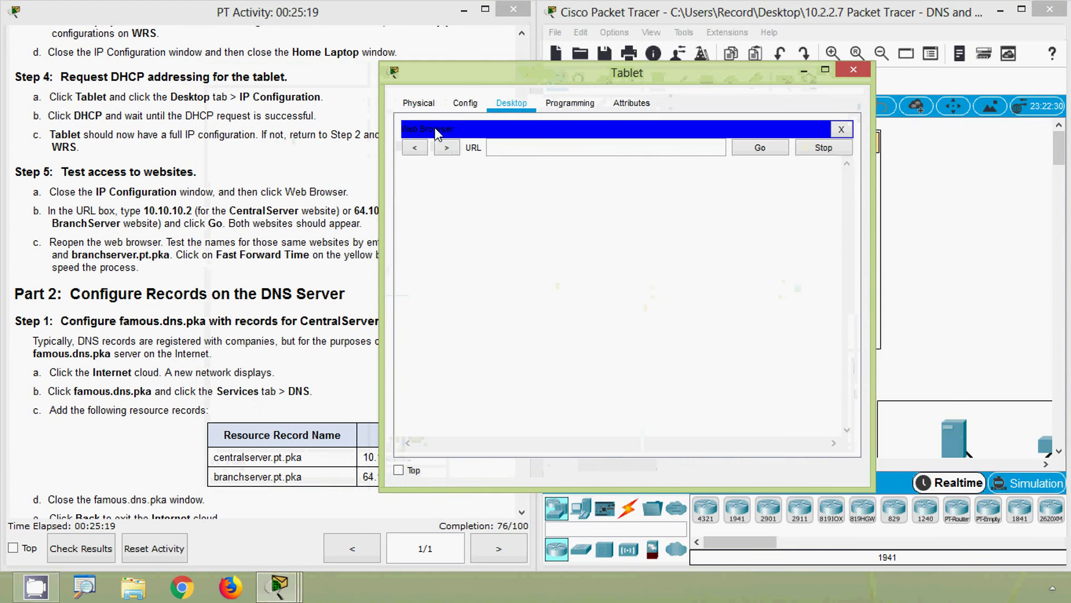
left_click_drag(558, 78, 684, 71)
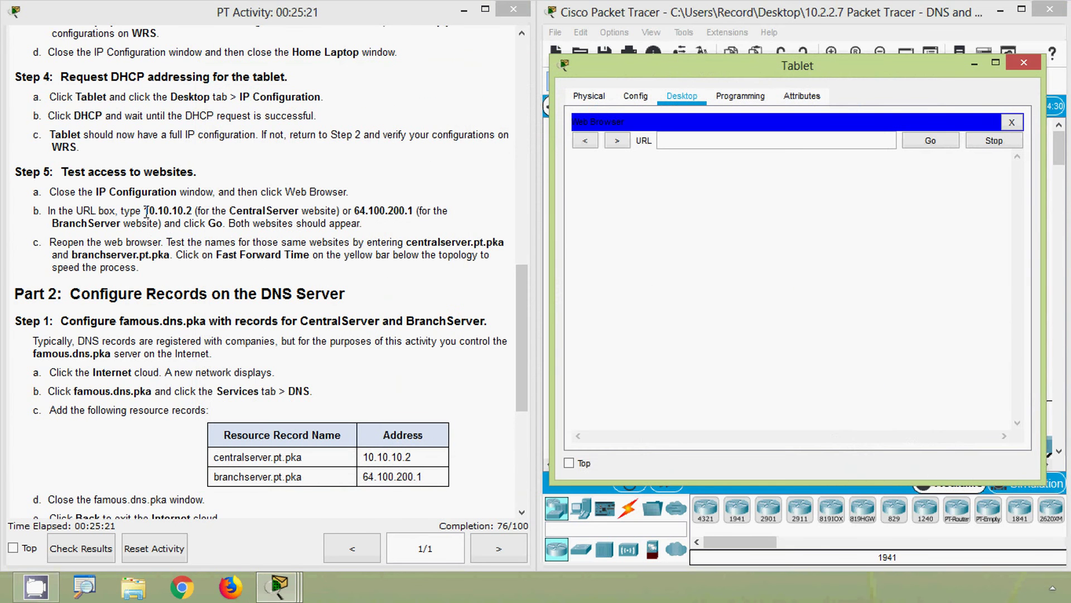
left_click_drag(146, 212, 185, 212)
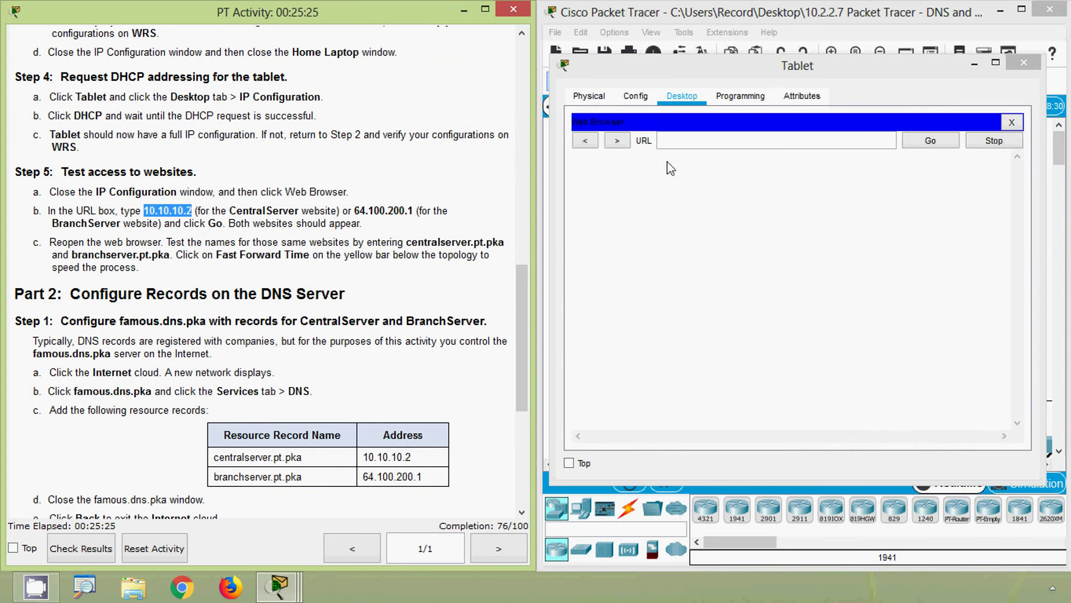
left_click(678, 141)
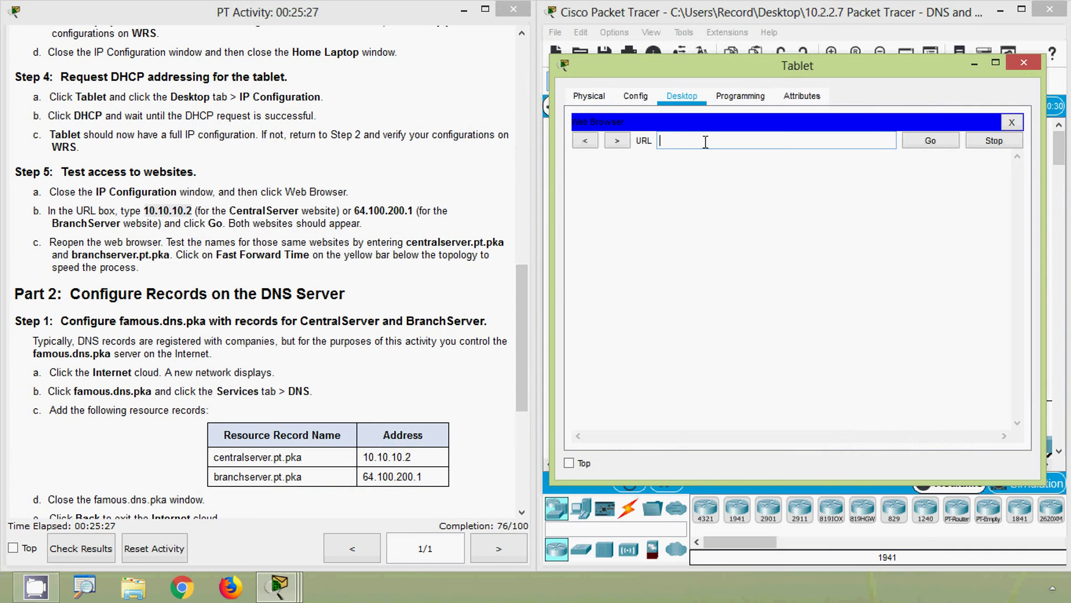
type("10.10.10.2")
left_click(926, 141)
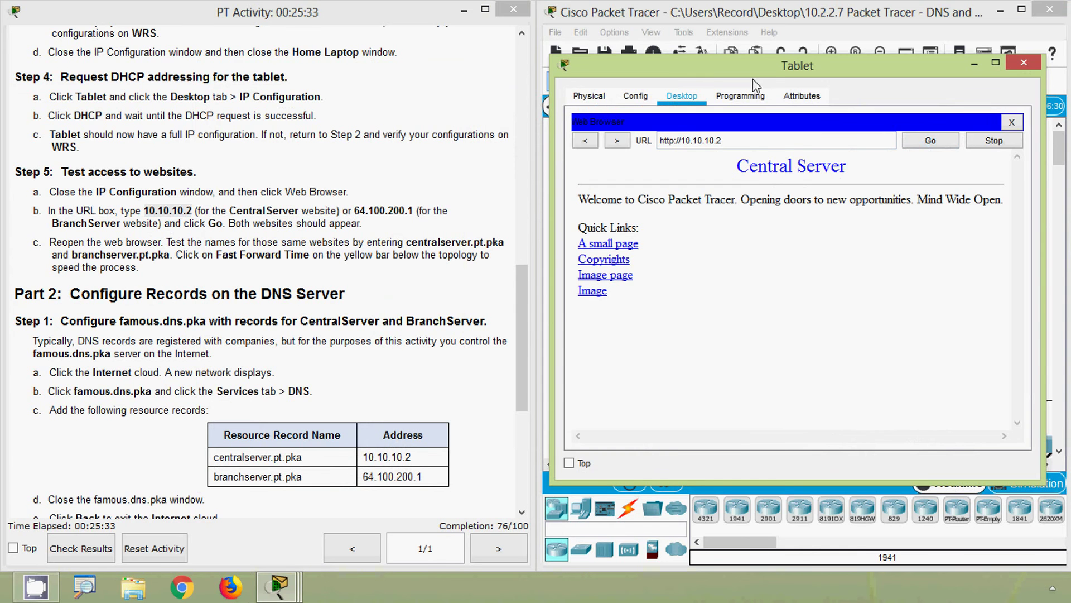
Load the BranchServer website at 64.100.200.1 in the Tablet's web browser, using the address copied from the instructions
left_click_drag(754, 81, 768, 35)
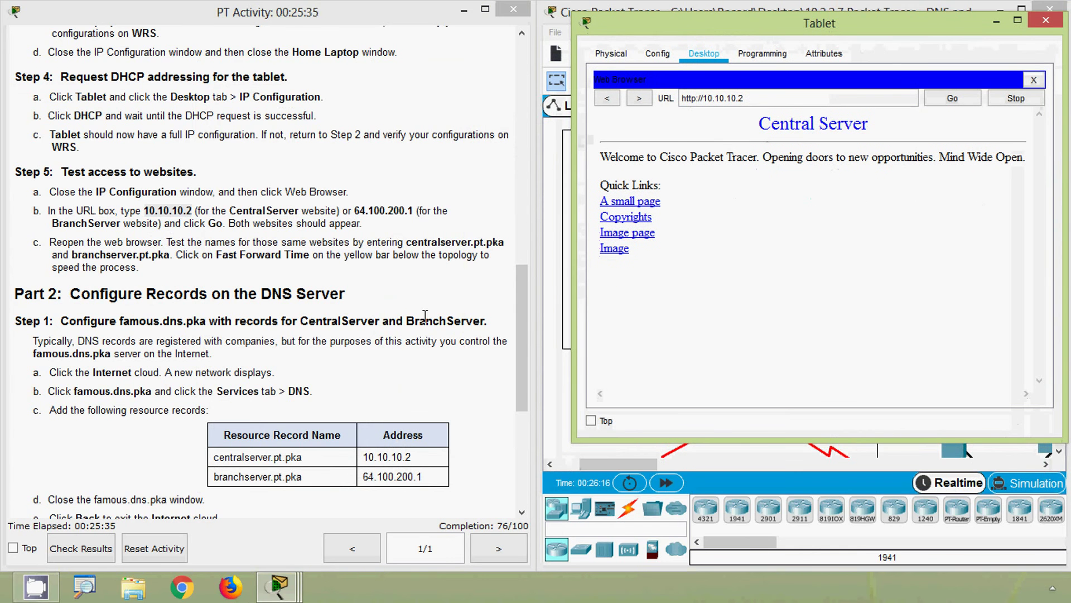
left_click(351, 233)
left_click_drag(353, 211, 411, 211)
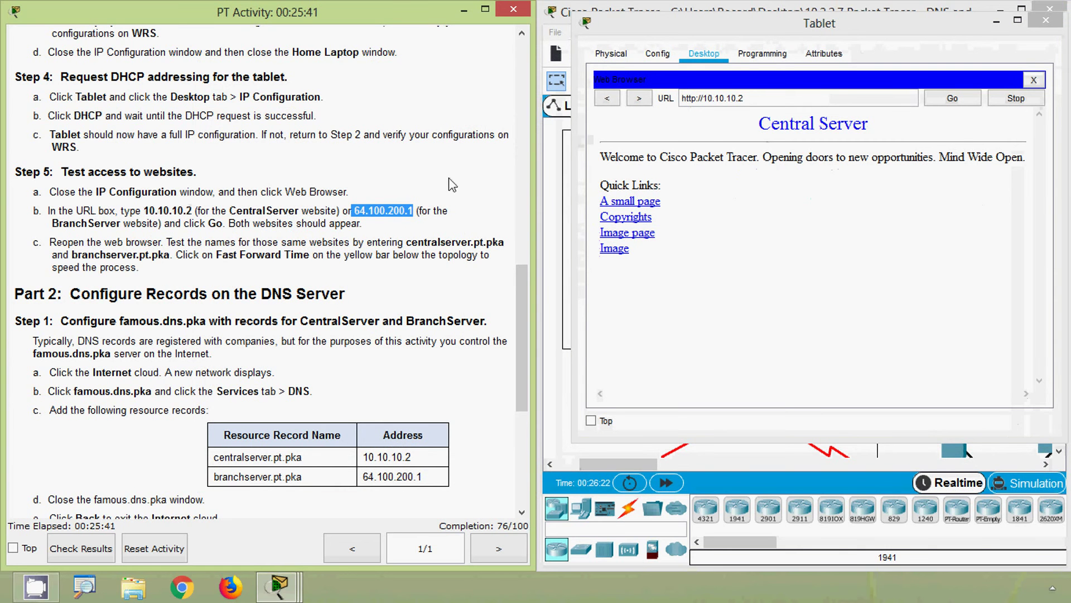
left_click(348, 217)
left_click_drag(358, 212, 414, 210)
left_click_drag(657, 83, 488, 116)
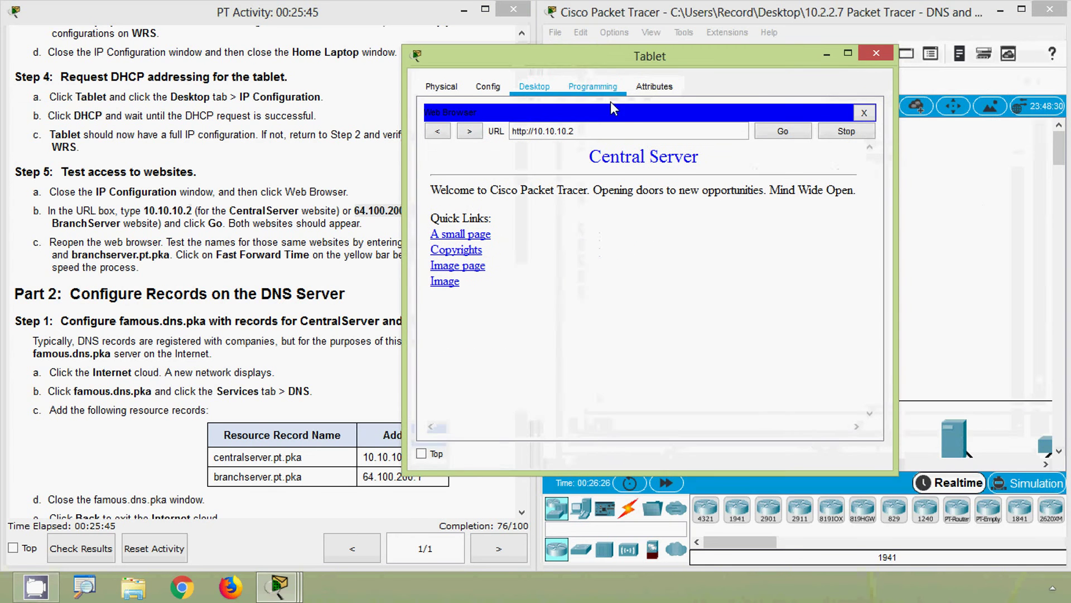
left_click_drag(564, 131, 473, 126)
key("ctrl+v")
key("ctrl+v")
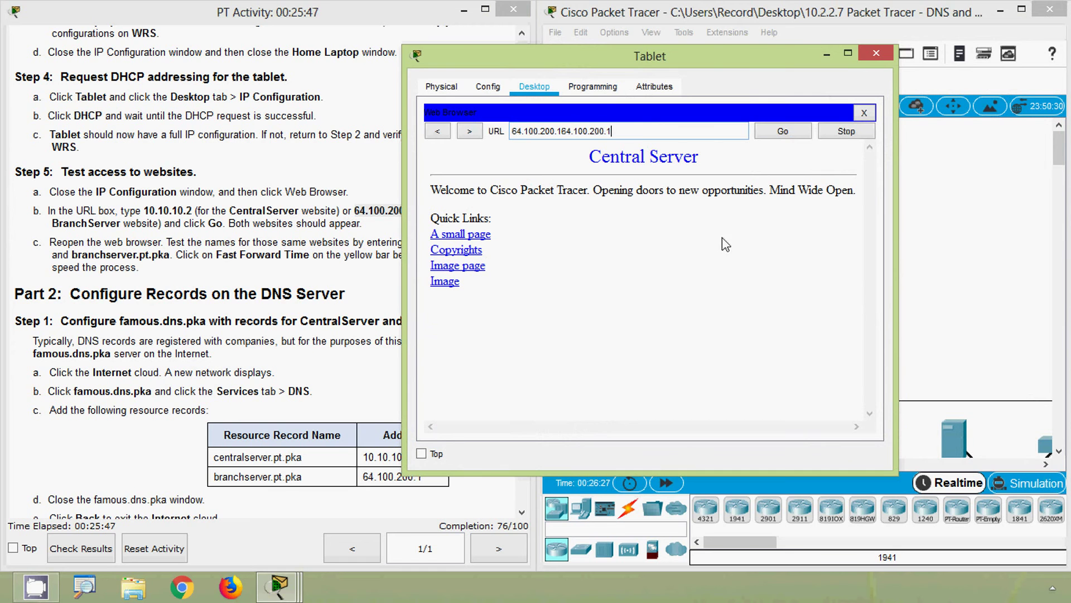
key("ctrl+z")
left_click(780, 136)
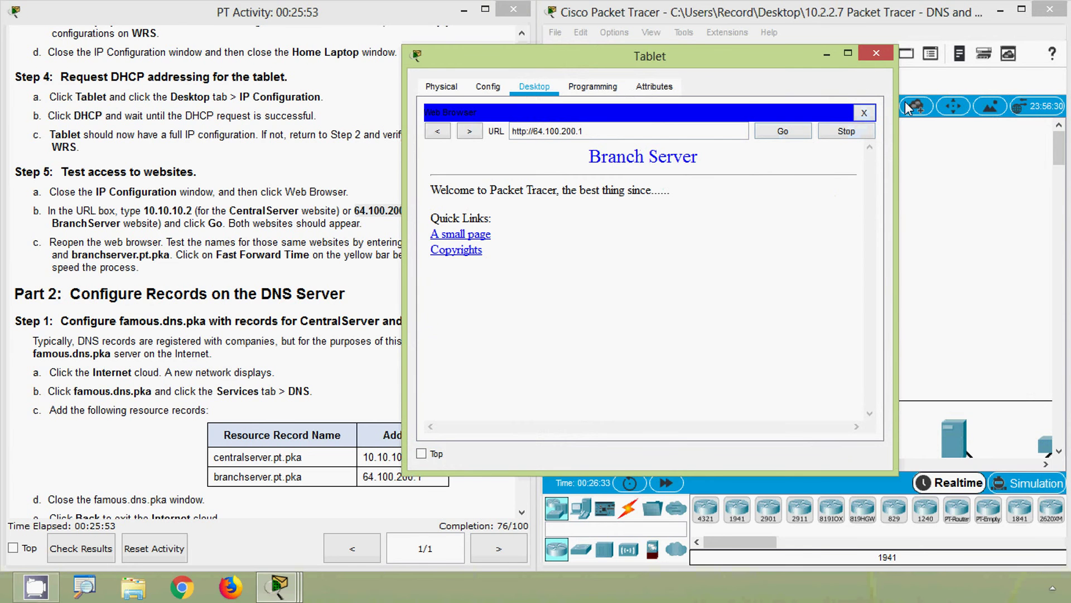
Reopen the Tablet's web browser and try to load the CentralServer website by its name, centralserver.pt.pka
left_click(320, 270)
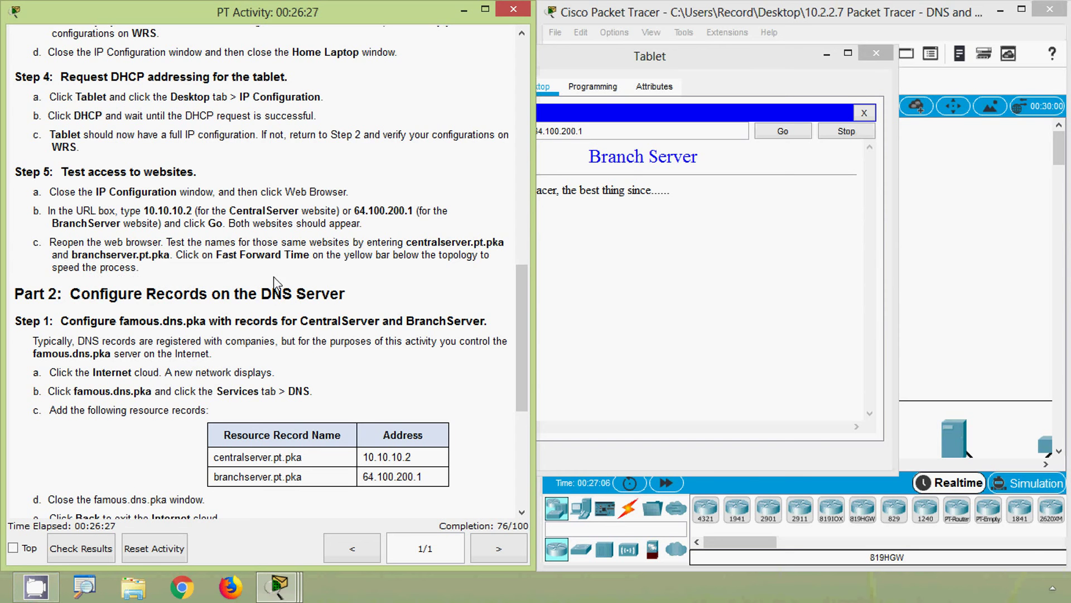
left_click_drag(407, 245, 504, 245)
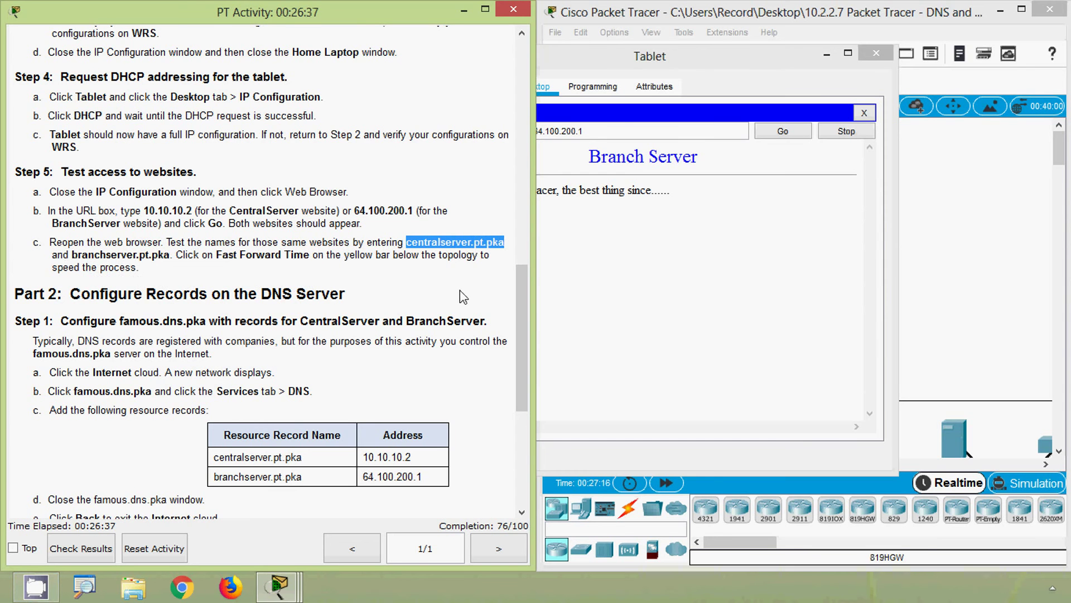
left_click(608, 68)
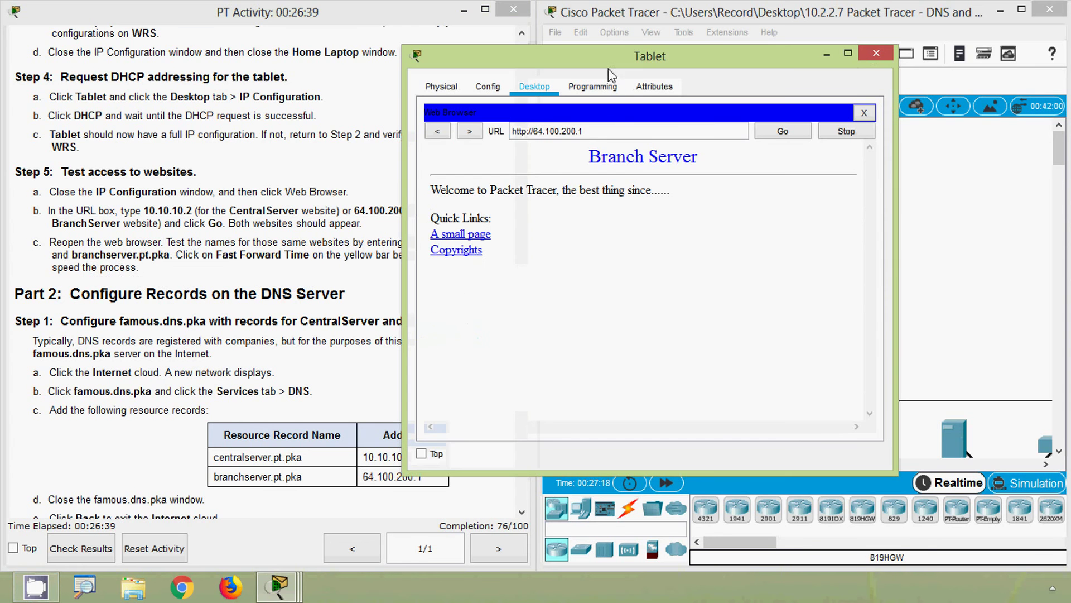
left_click(863, 113)
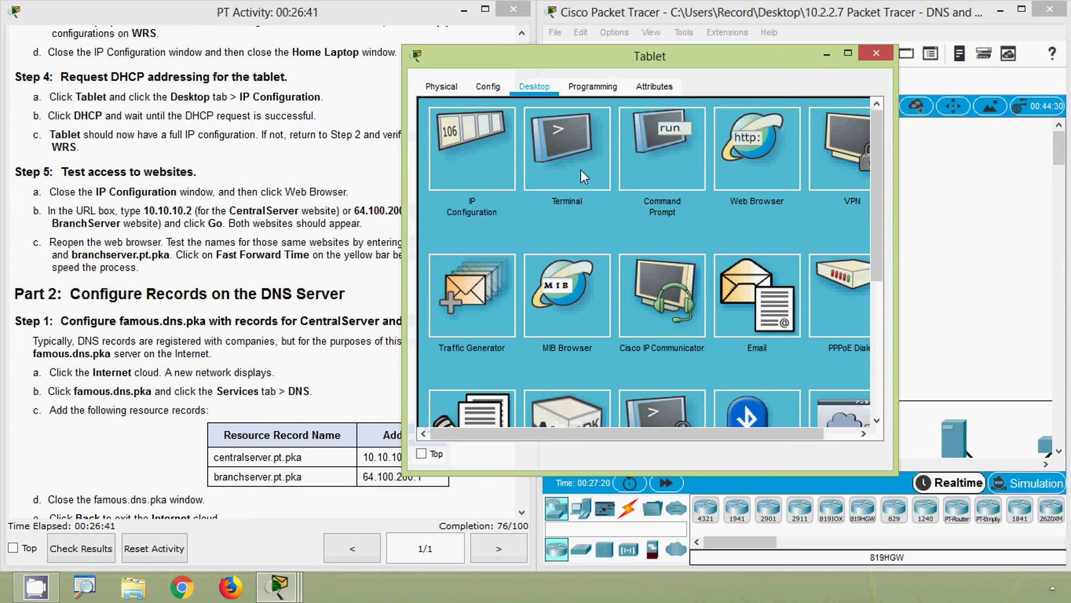
left_click(747, 153)
type("centralserver.pt.pka")
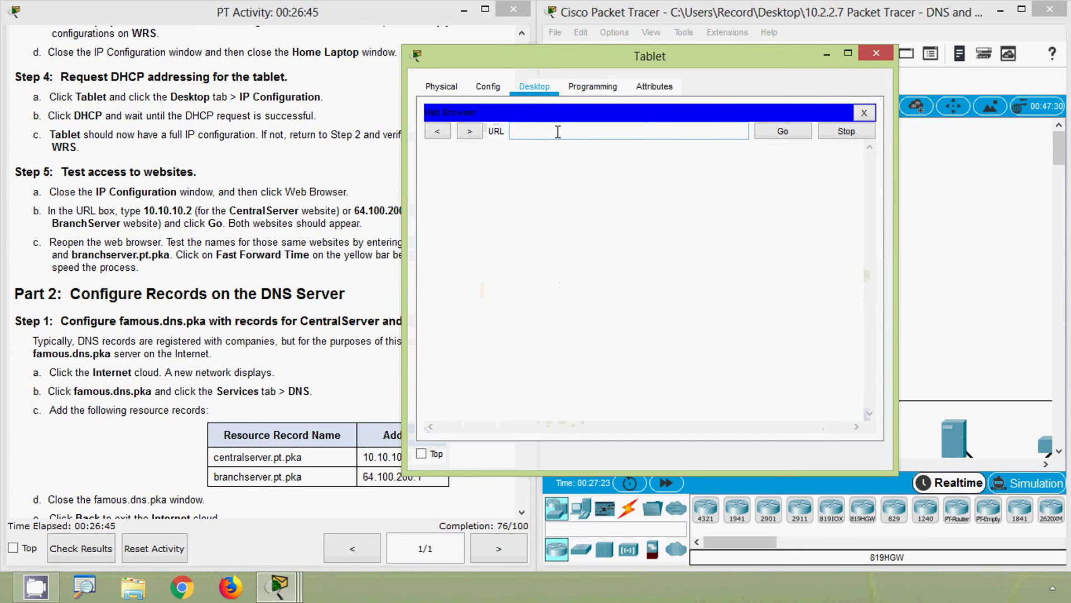
left_click(793, 131)
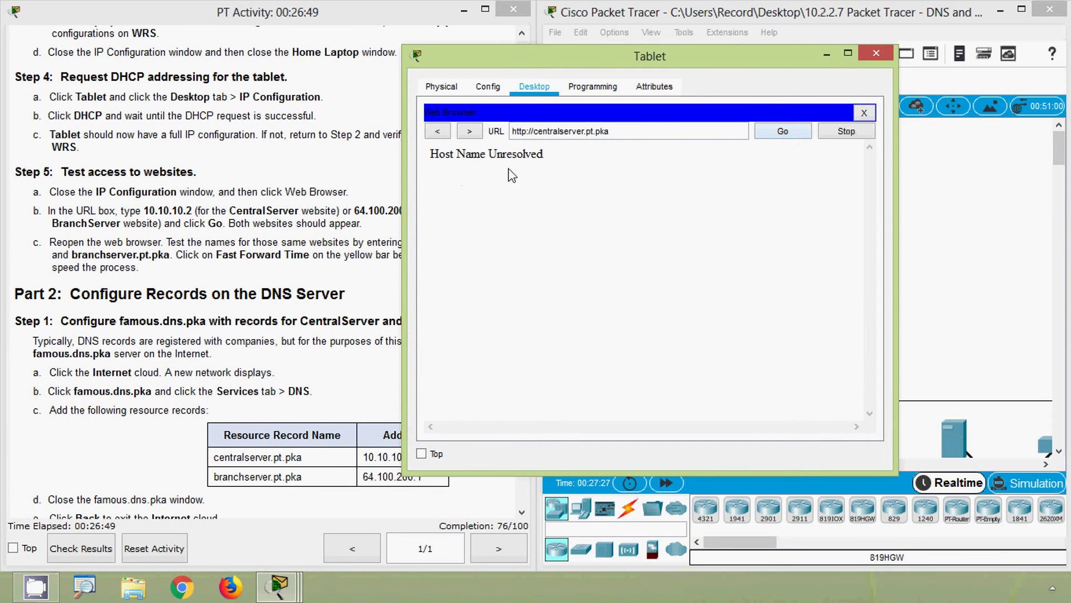
Try to load branchserver.pt.pka, copied from the instructions, in the Tablet's reopened web browser, and close the Tablet window
left_click(330, 241)
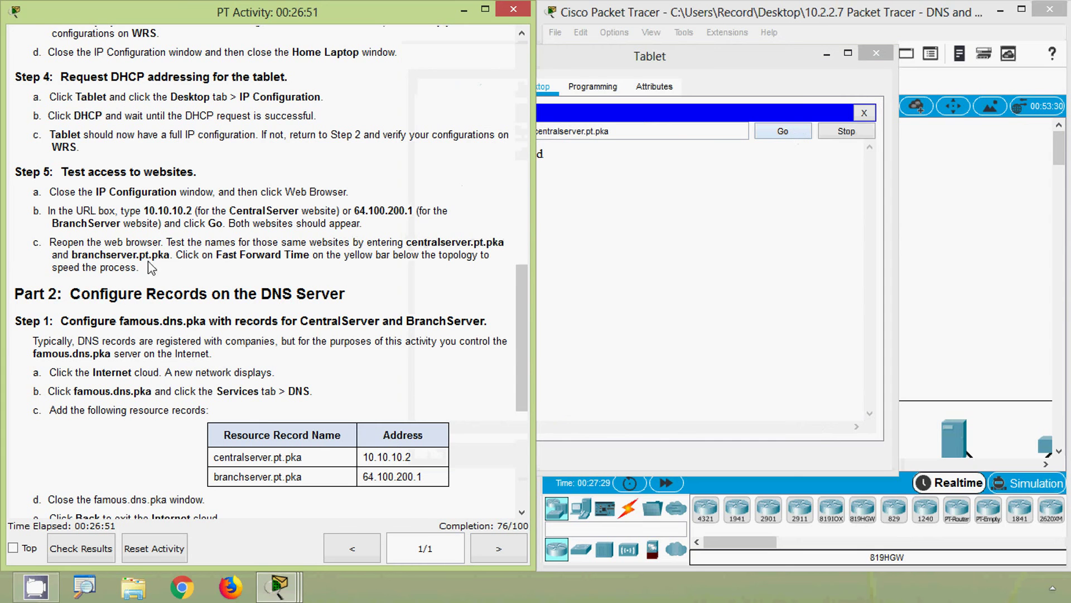
left_click_drag(72, 255, 169, 256)
key("ctrl+c")
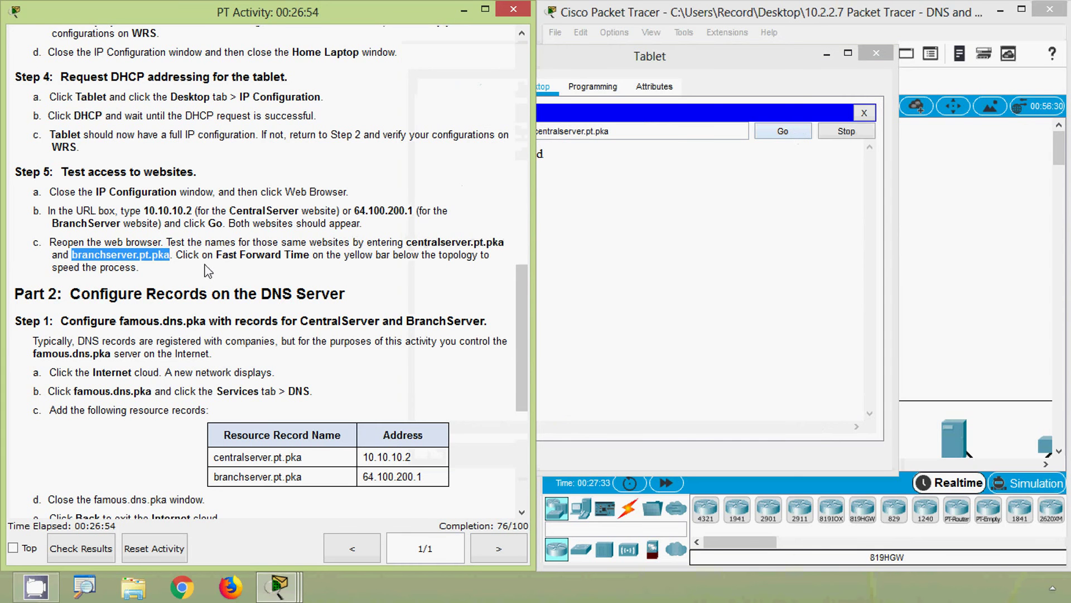
left_click(576, 146)
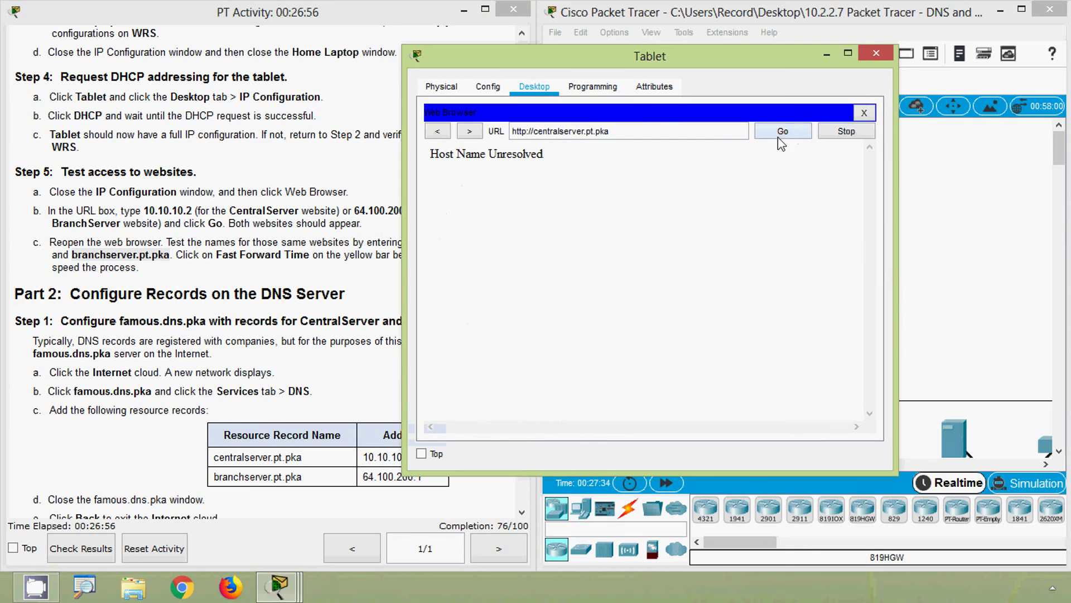
left_click(864, 114)
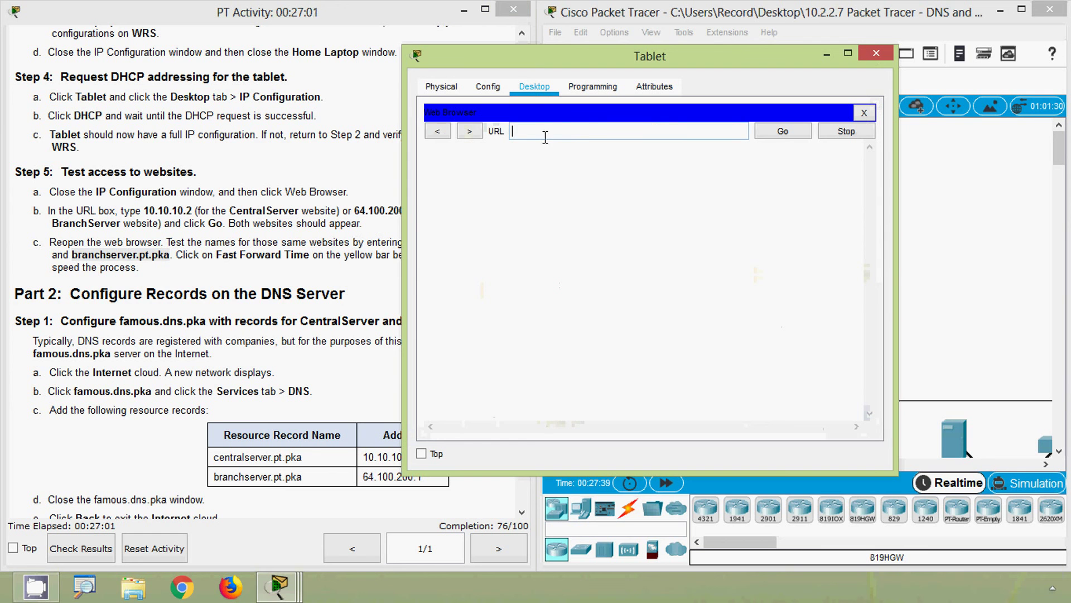
key("ctrl+v")
left_click(783, 134)
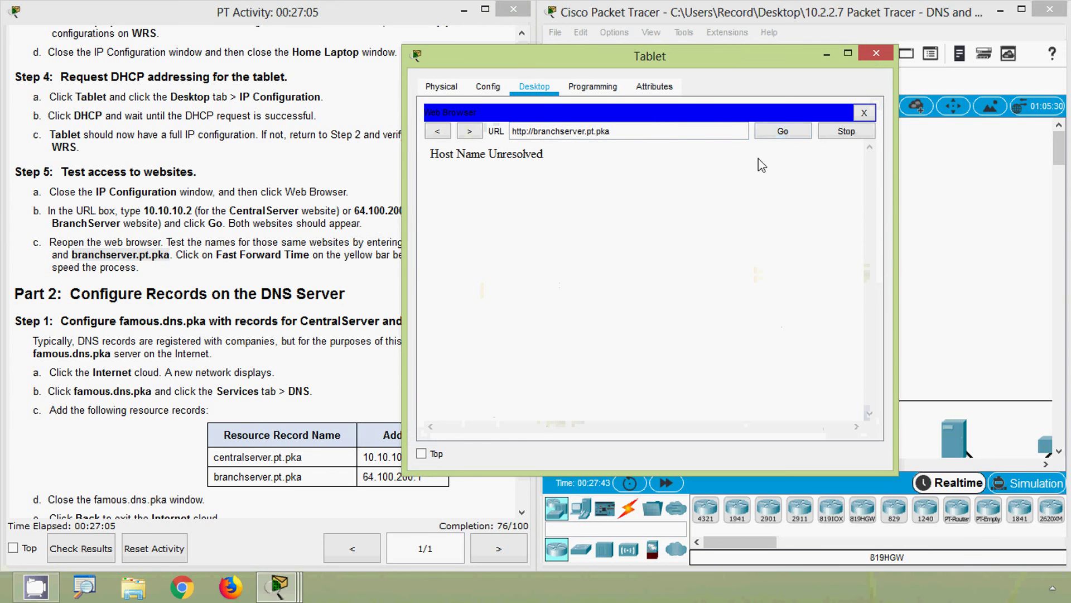
left_click(864, 113)
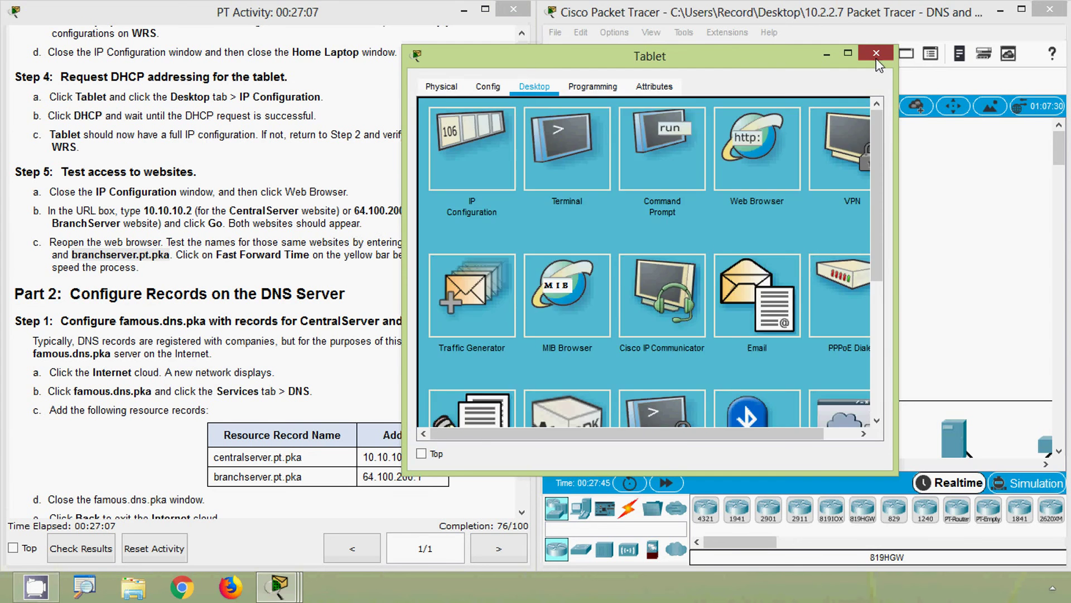
left_click(876, 56)
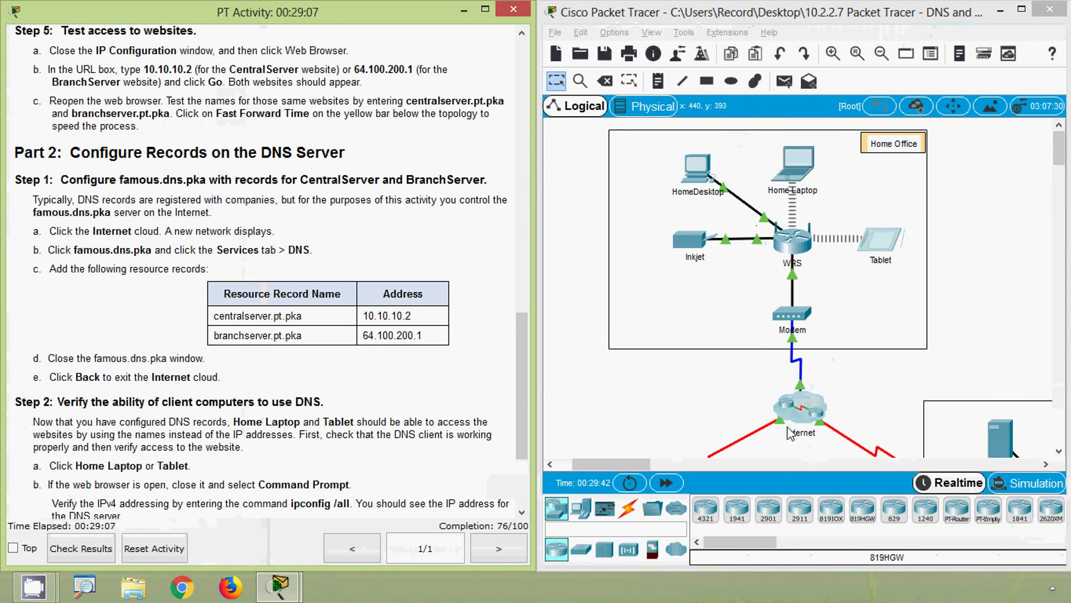
Open the famous.dns.pka server inside the Internet cloud, display its DNS service, and place its window beside the instructions
left_click(799, 427)
left_click(799, 425)
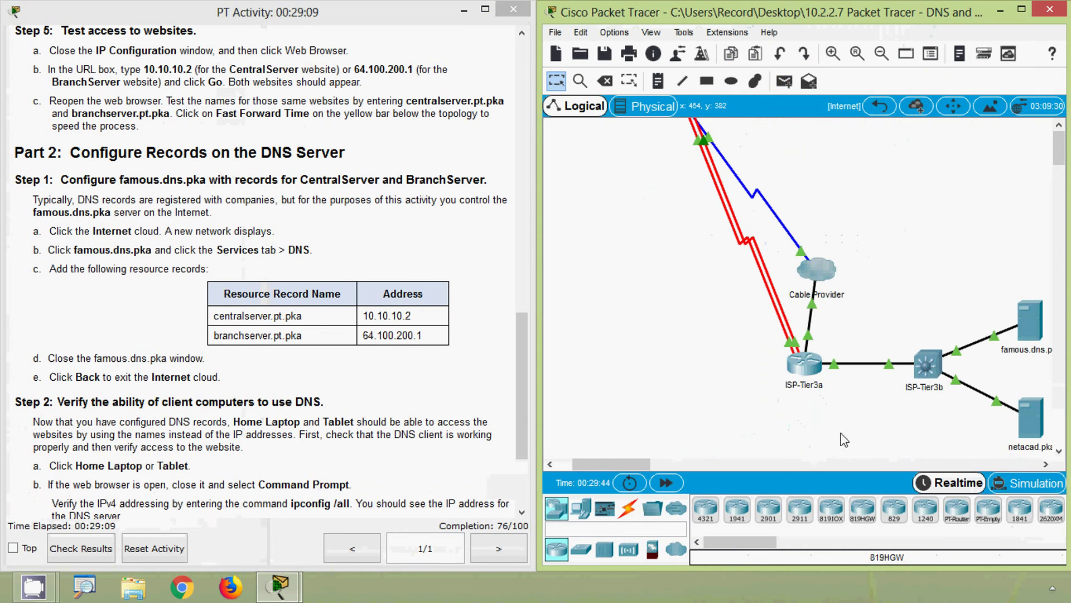
left_click_drag(631, 468, 652, 473)
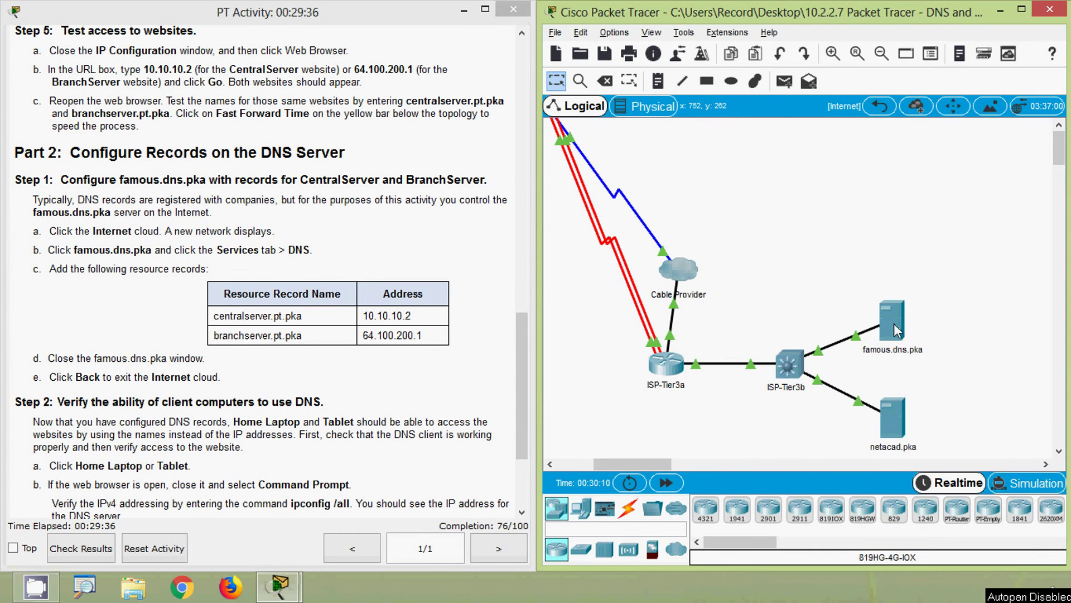
mouse_move(894, 323)
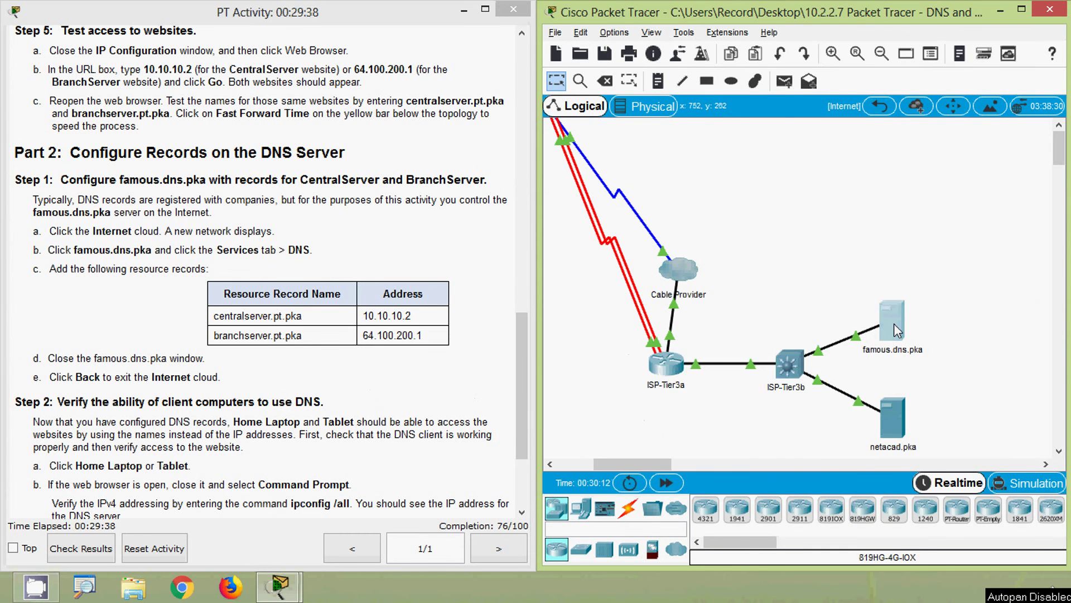
left_click(895, 326)
left_click(332, 99)
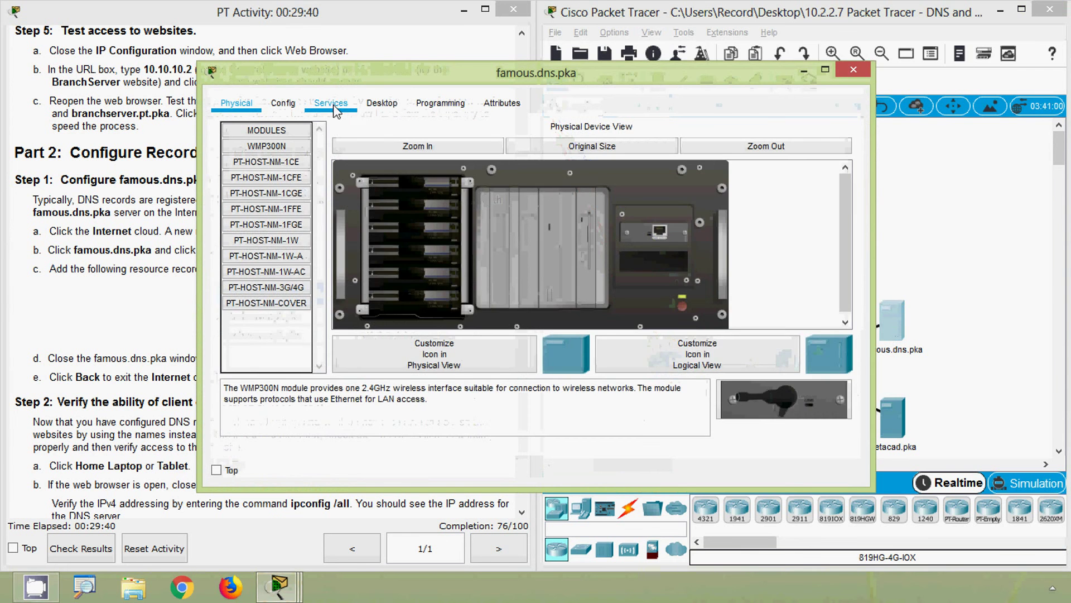
left_click_drag(334, 72, 618, 54)
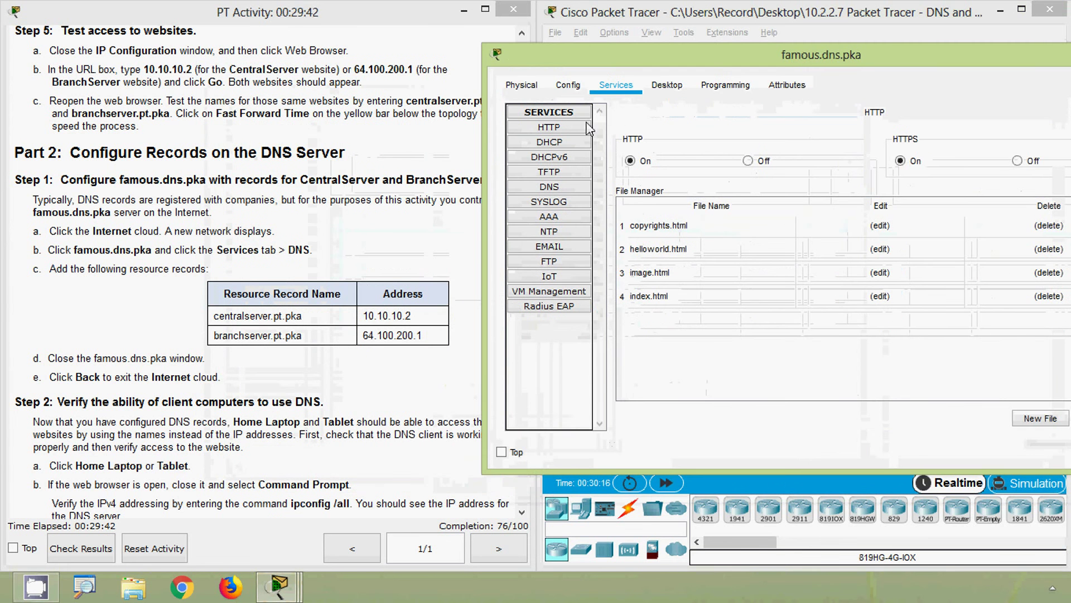
left_click(555, 191)
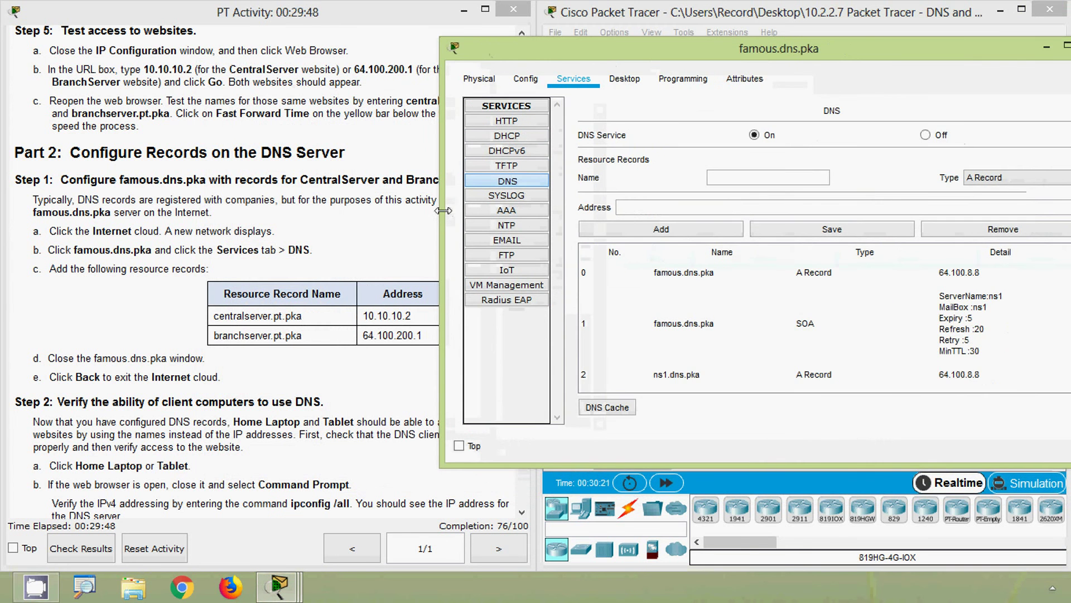
left_click_drag(443, 211, 561, 210)
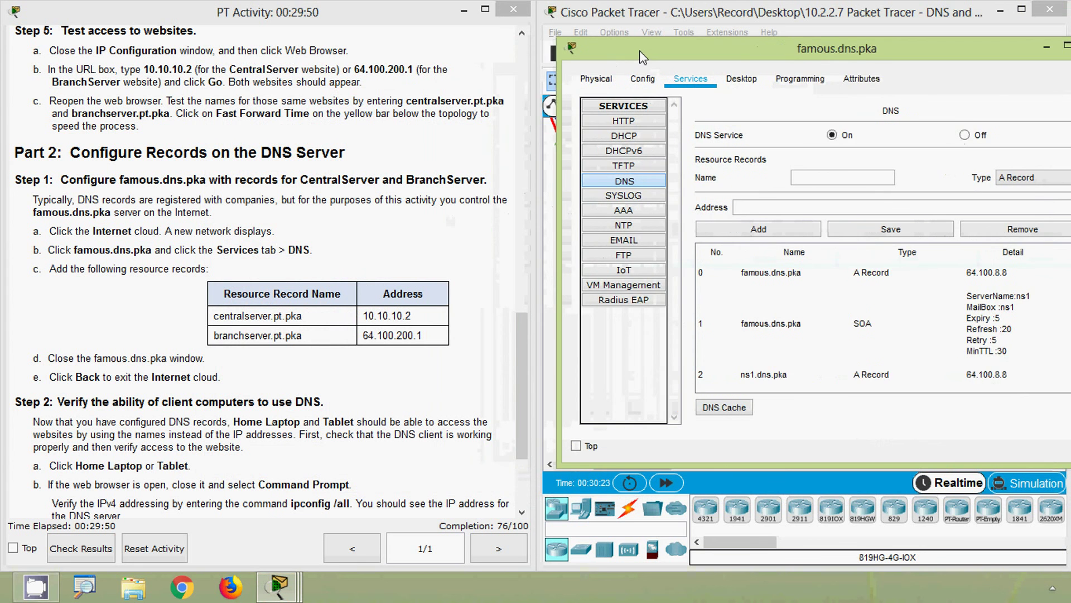
left_click_drag(640, 50, 595, 56)
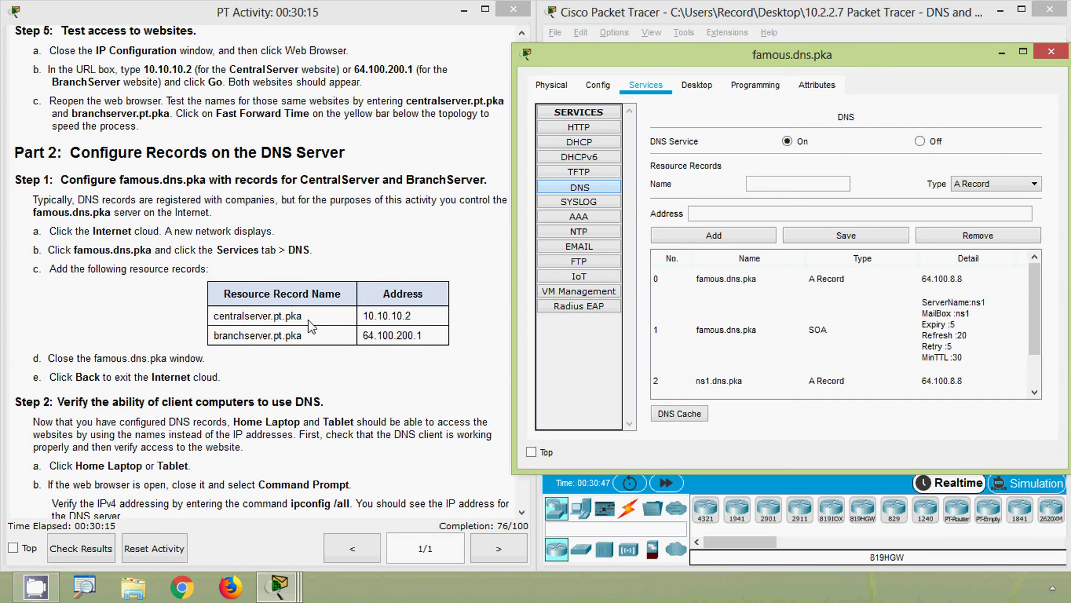
Add an A record named centralserver.pt.pka with address 10.10.10.2 to the famous.dns.pka DNS service
left_click_drag(308, 317, 217, 315)
key("ctrl+c")
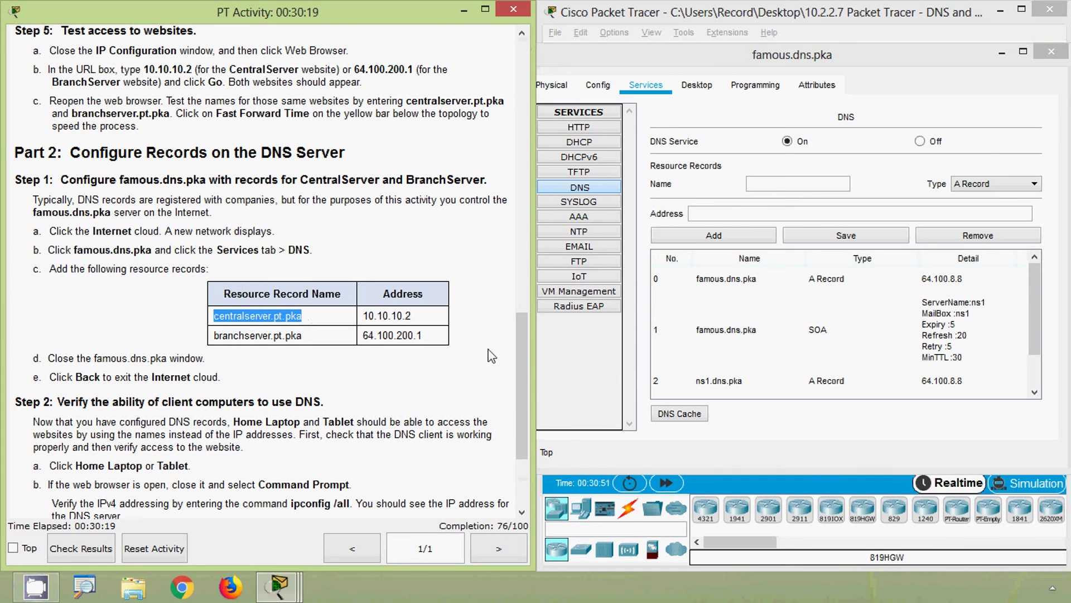
left_click(774, 189)
key("ctrl+v")
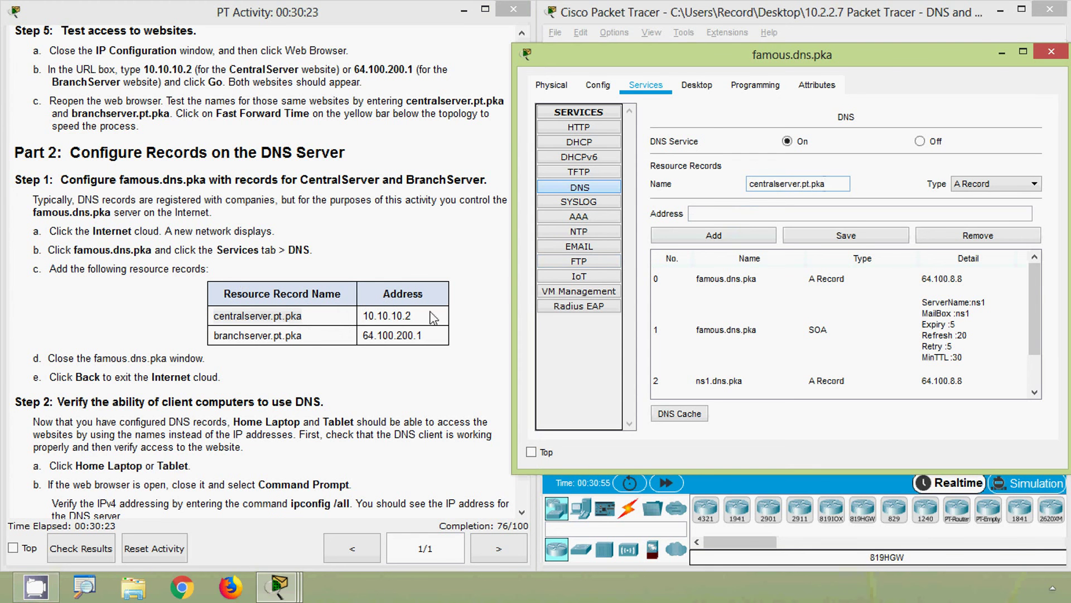
left_click_drag(414, 317, 365, 315)
key("ctrl+c")
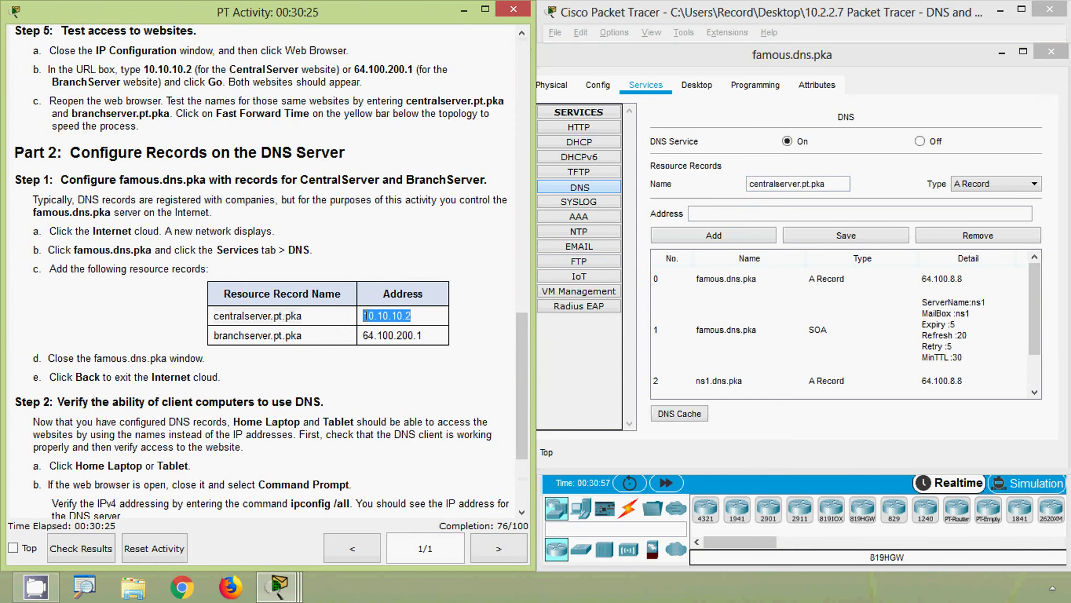
left_click(710, 212)
key("ctrl+v")
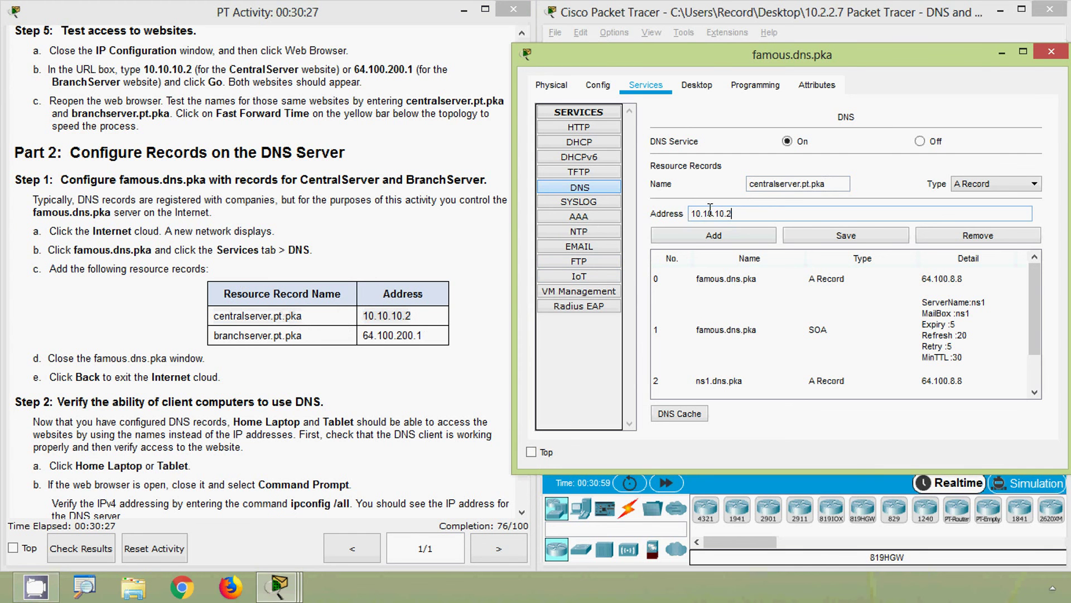
left_click(704, 239)
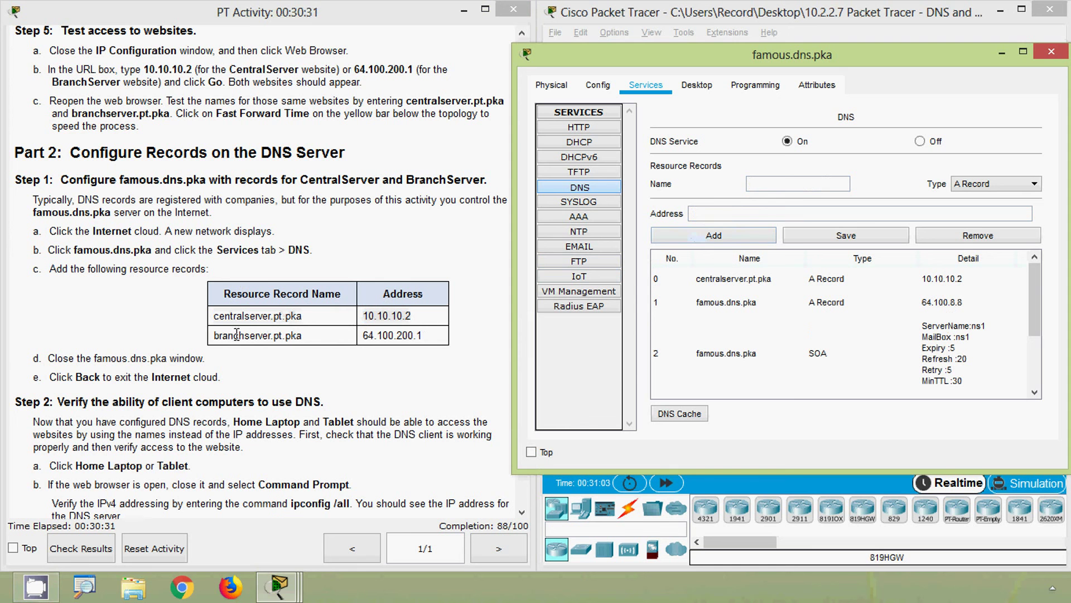
Add an A record named branchserver.pt.pka with address 64.100.200.1 to the famous.dns.pka DNS service
left_click_drag(214, 336, 306, 340)
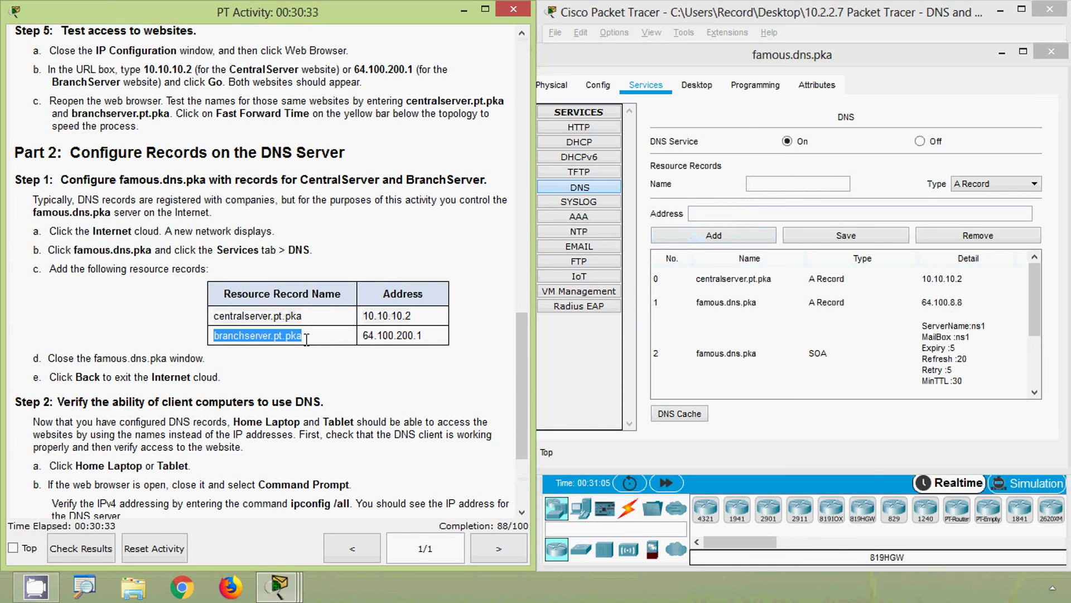
key("ctrl+c")
left_click(762, 183)
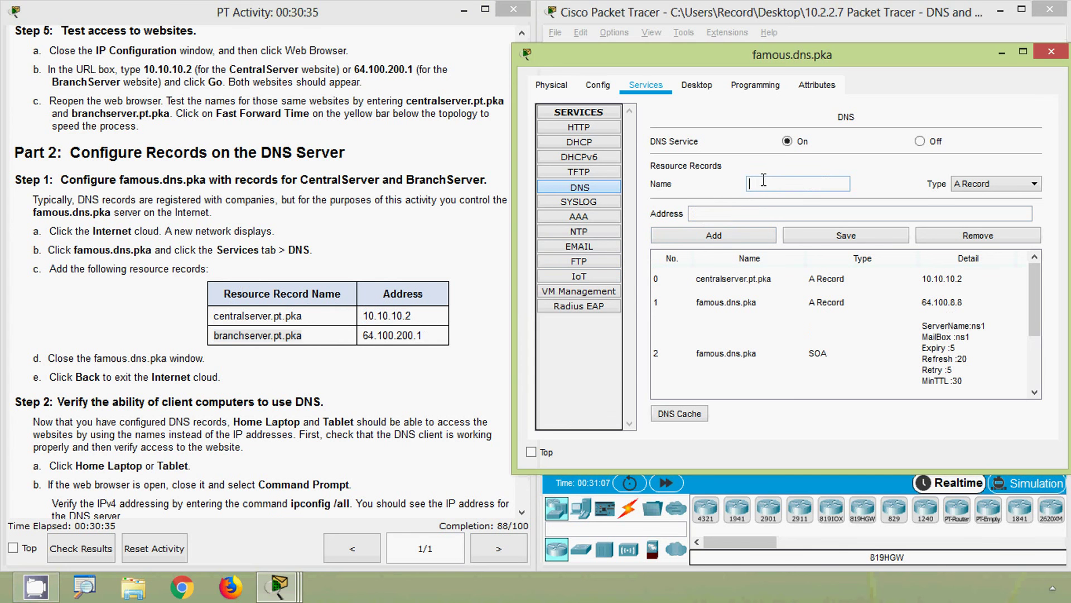
key("ctrl+v")
left_click_drag(364, 335, 424, 335)
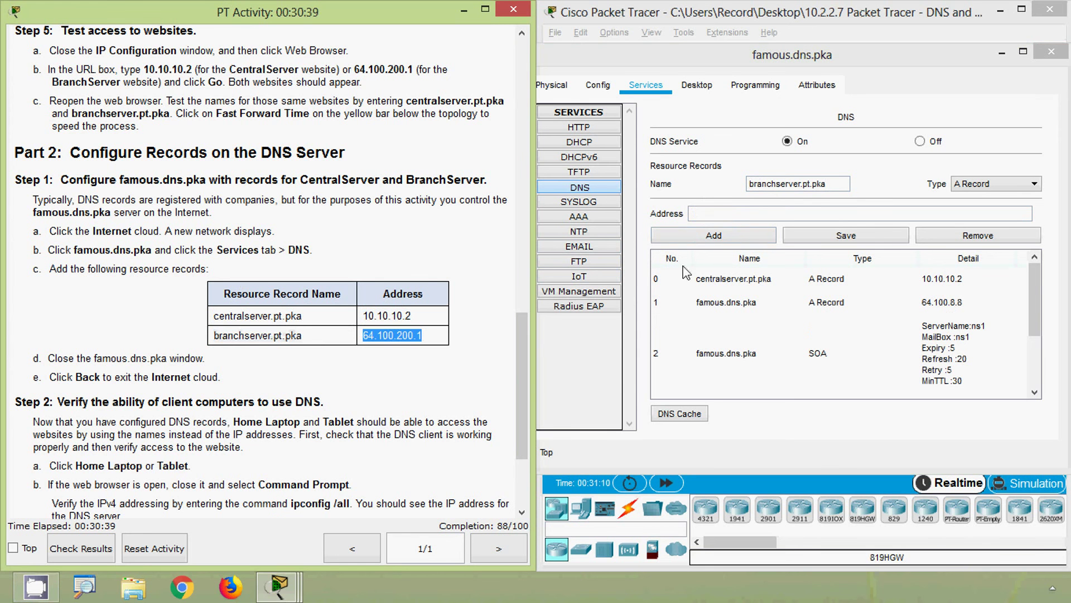
key("ctrl+c")
left_click(722, 213)
key("ctrl+v")
left_click(725, 236)
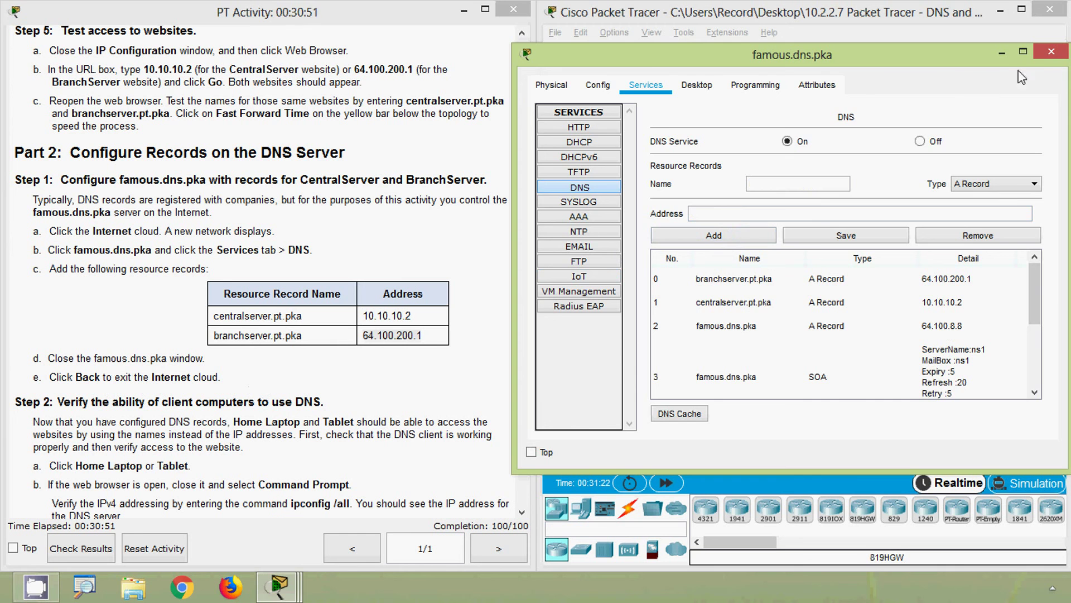
Close the famous.dns.pka window, return from the Internet cloud to the root topology, and review the DNS verification instructions
left_click(1053, 53)
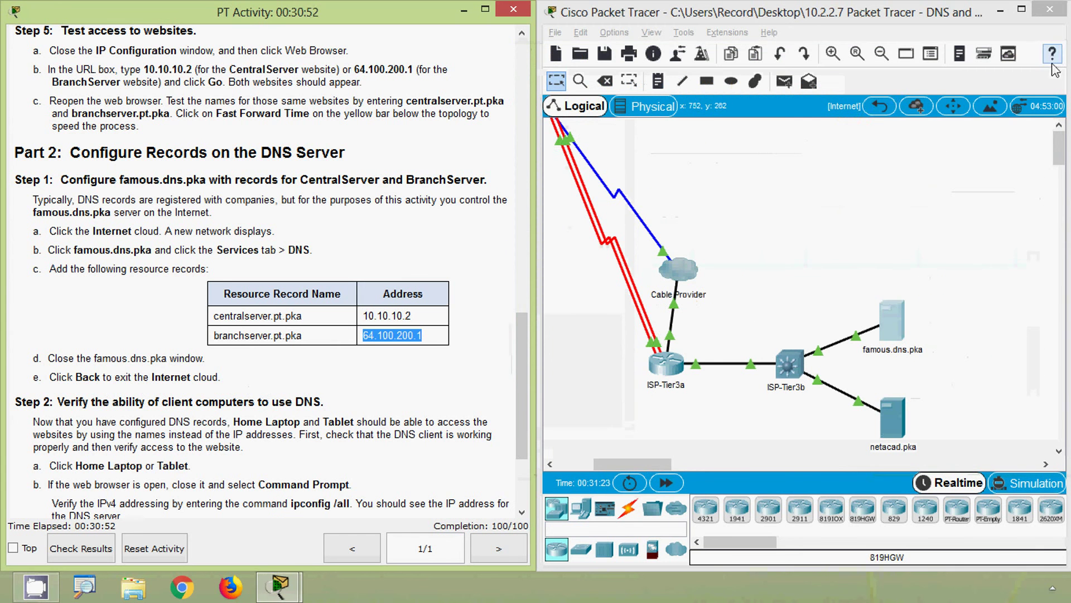
left_click(876, 114)
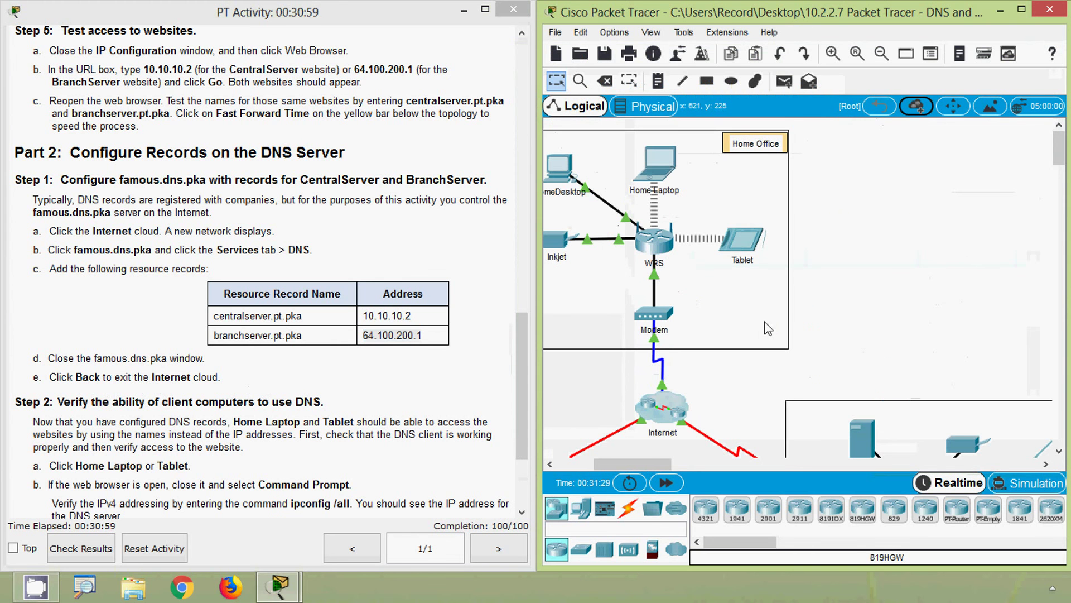
left_click_drag(661, 465, 638, 467)
left_click(5, 366)
scroll(5, 365, "down", 2)
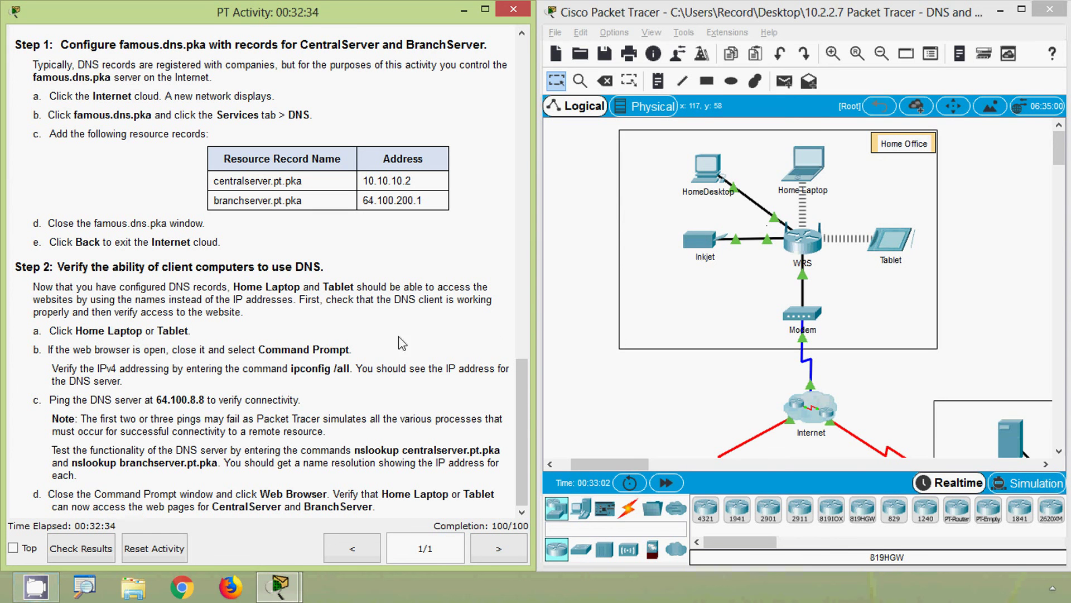
Open the Home Laptop, place its resized window beside the instructions, and start its Command Prompt
left_click(808, 171)
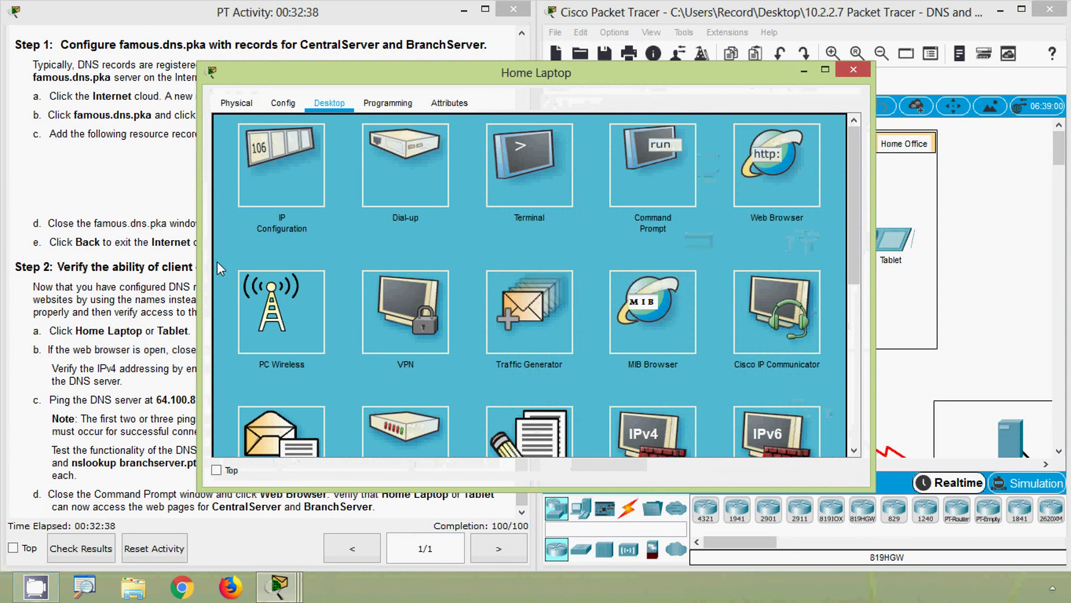
left_click_drag(201, 266, 340, 267)
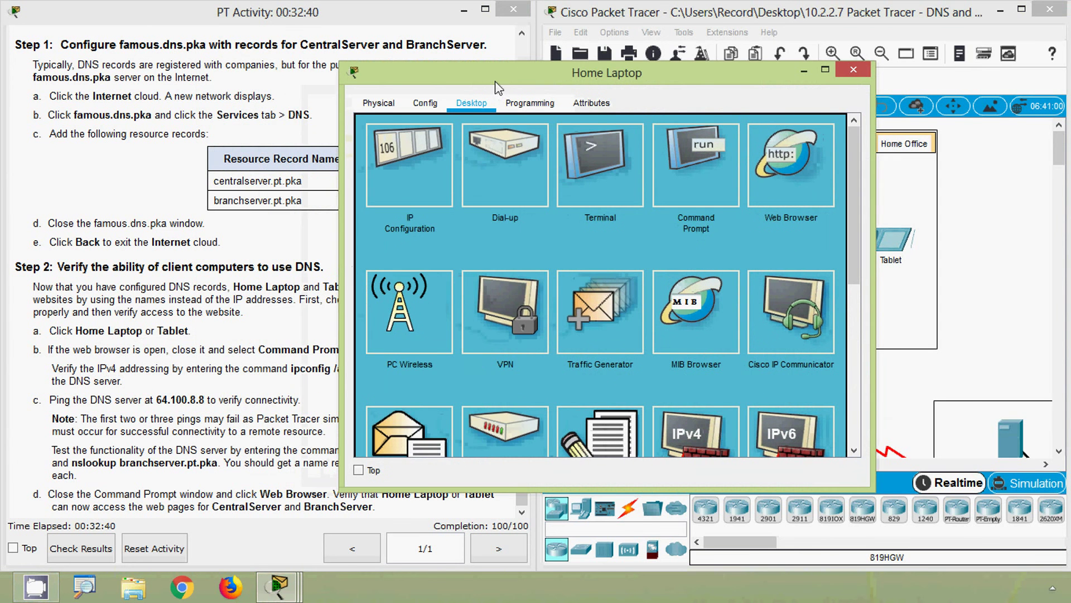
left_click_drag(498, 87, 636, 48)
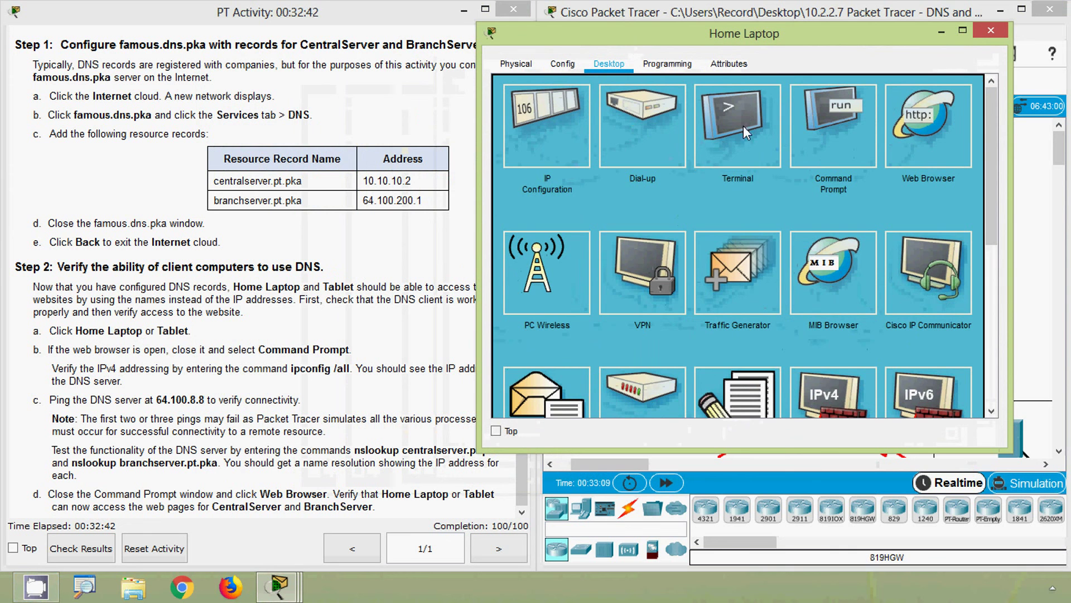
left_click(830, 149)
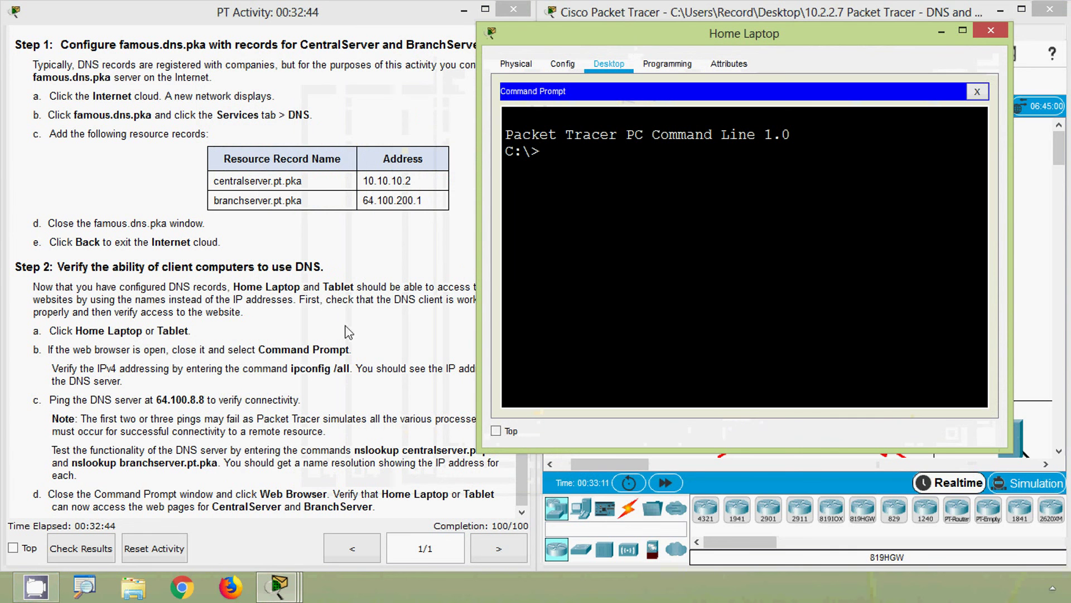
Run ipconfig /all on the Home Laptop and check the wireless connection's IP address, default gateway and DNS server
left_click(300, 341)
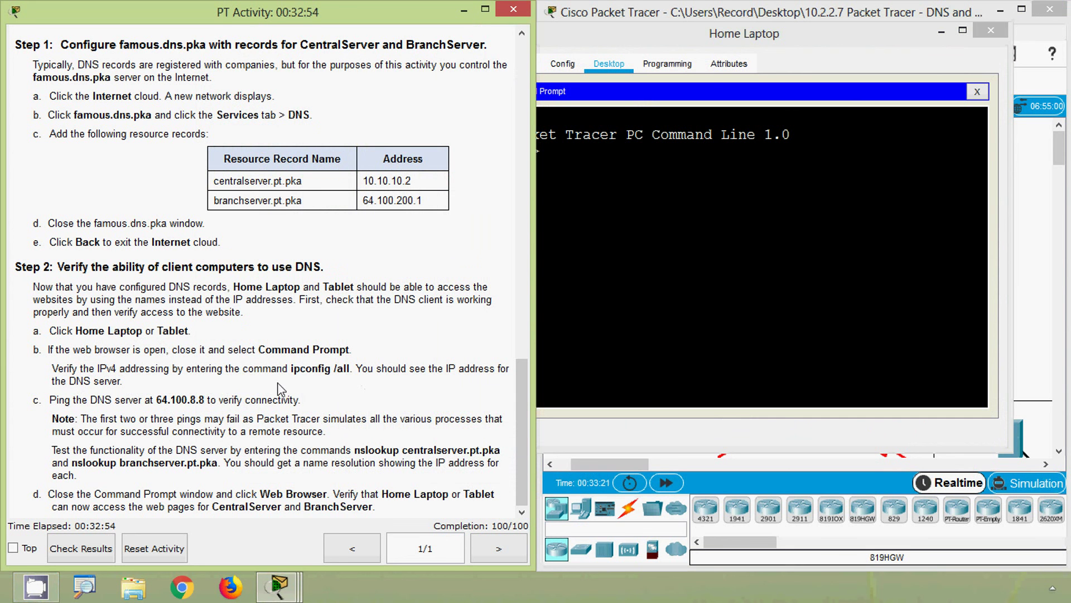
left_click(558, 283)
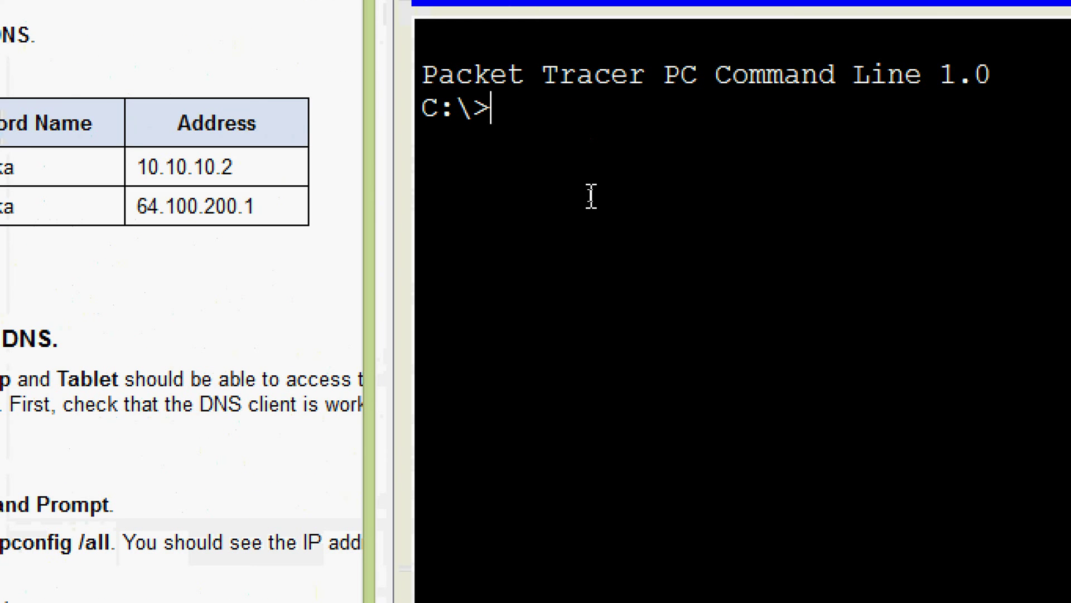
type("ipconfig ")
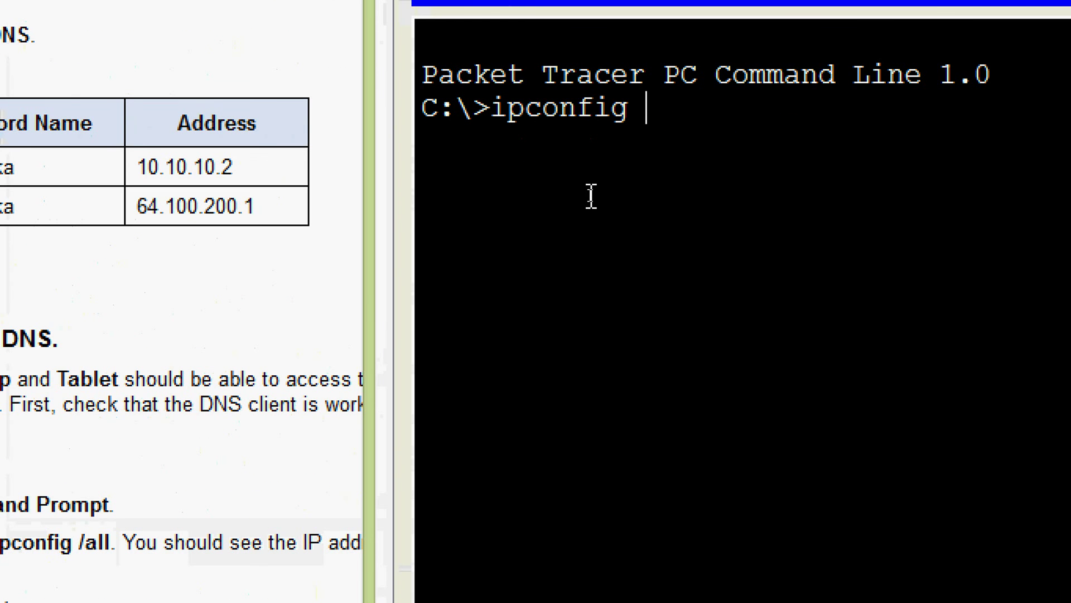
type("/all")
key("Return")
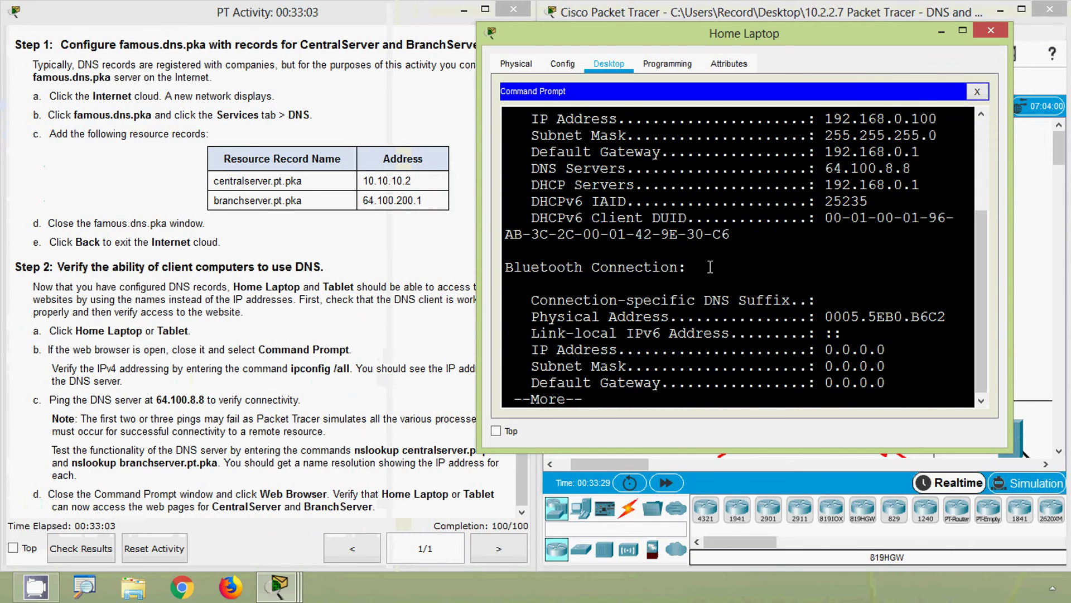
scroll(710, 274, "up", 2)
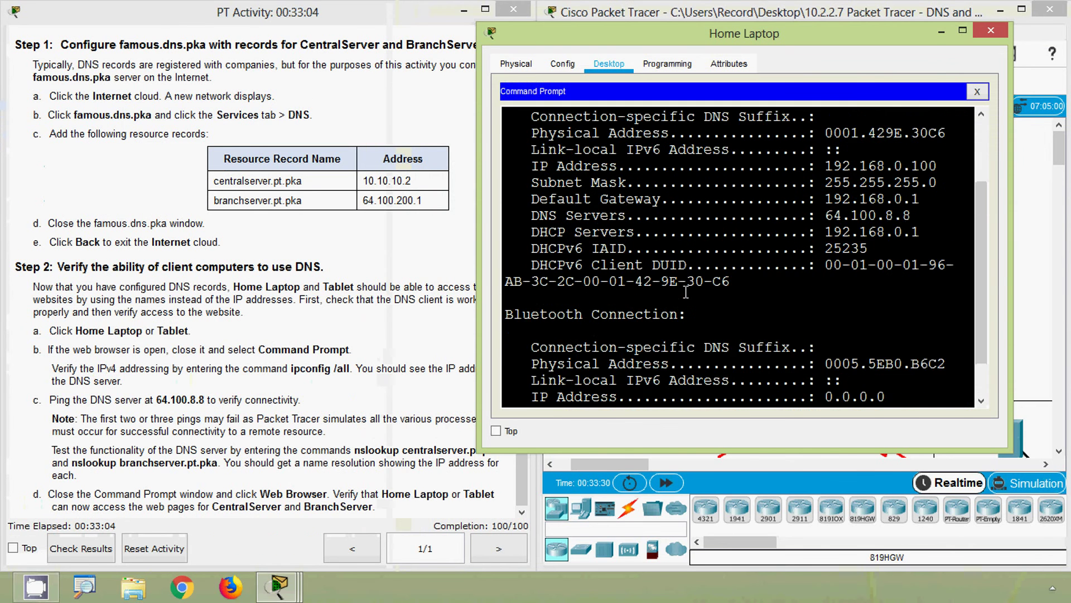
left_click_drag(531, 213, 930, 211)
left_click_drag(531, 229, 920, 247)
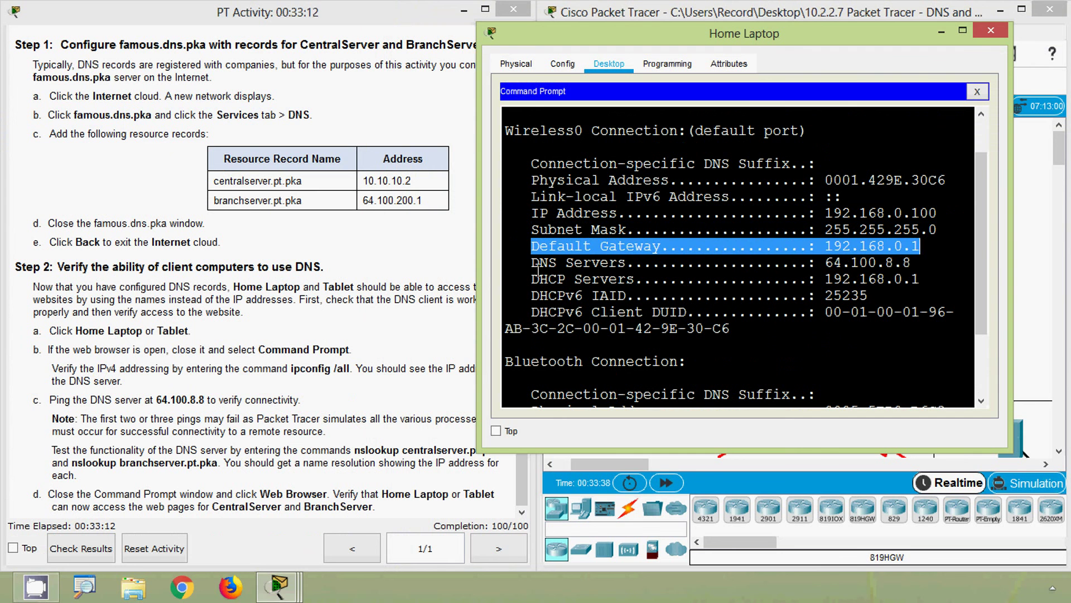
left_click_drag(534, 265, 913, 269)
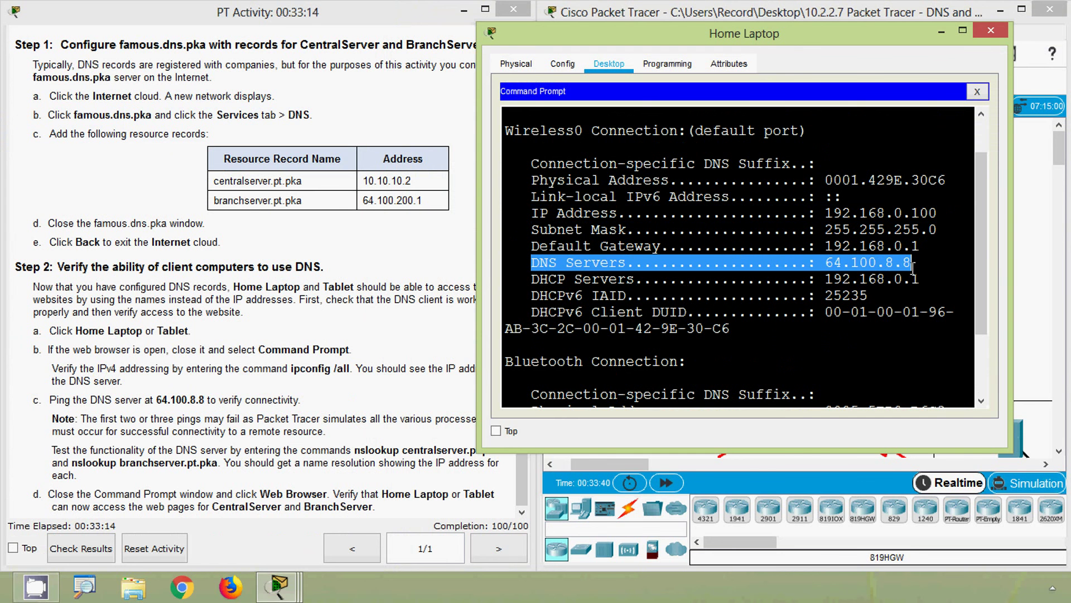
left_click(918, 280)
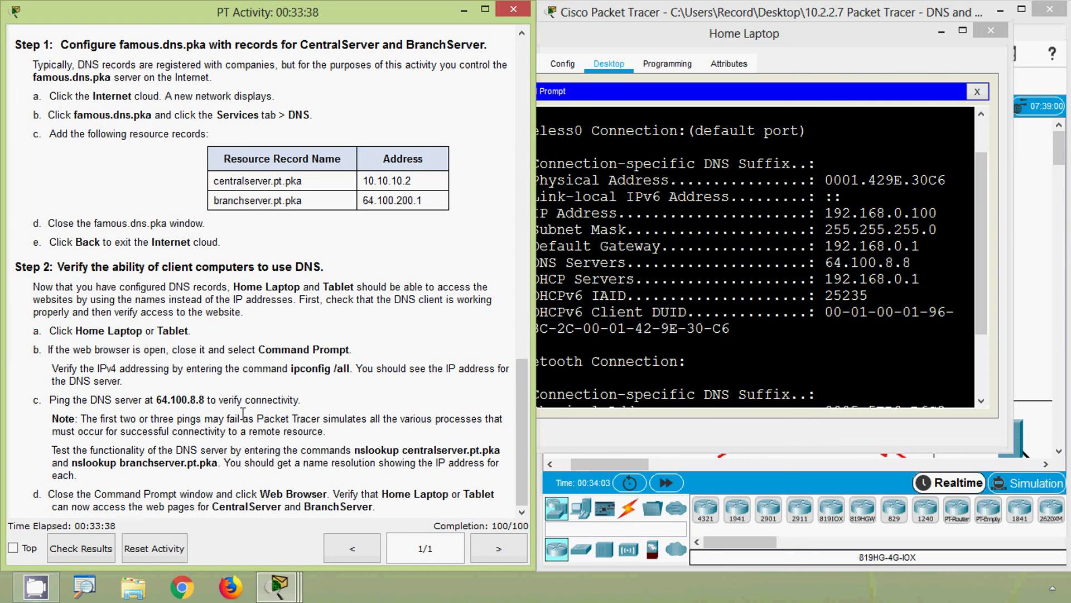
Copy the DNS server address from the ipconfig output, finish the listing, and ping 64.100.8.8
left_click(667, 380)
scroll(724, 325, "down", 2)
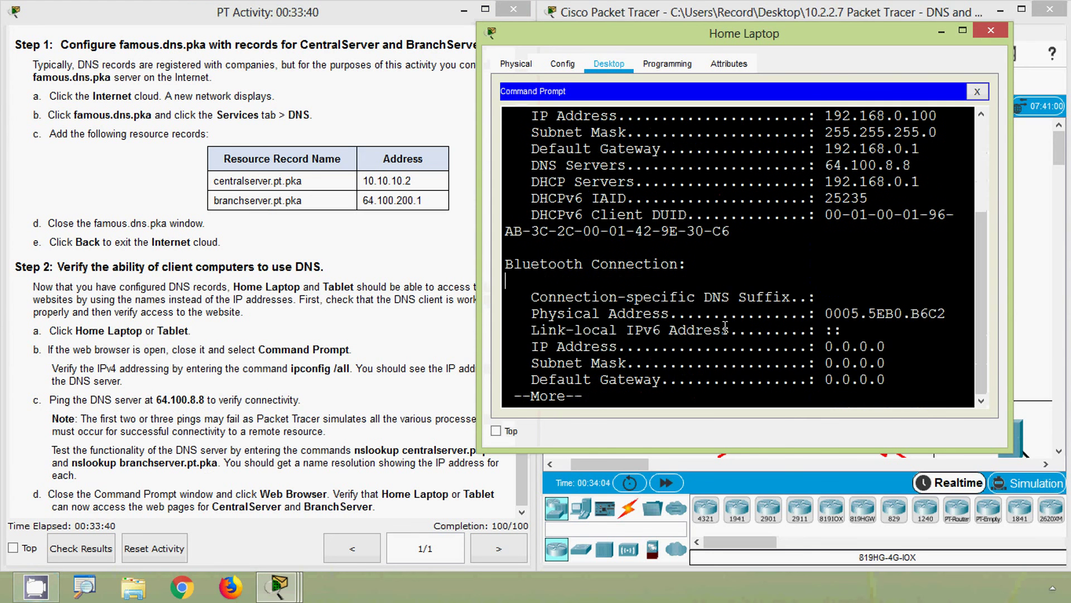
scroll(724, 325, "up", 1)
left_click_drag(912, 213, 824, 212)
right_click(848, 216)
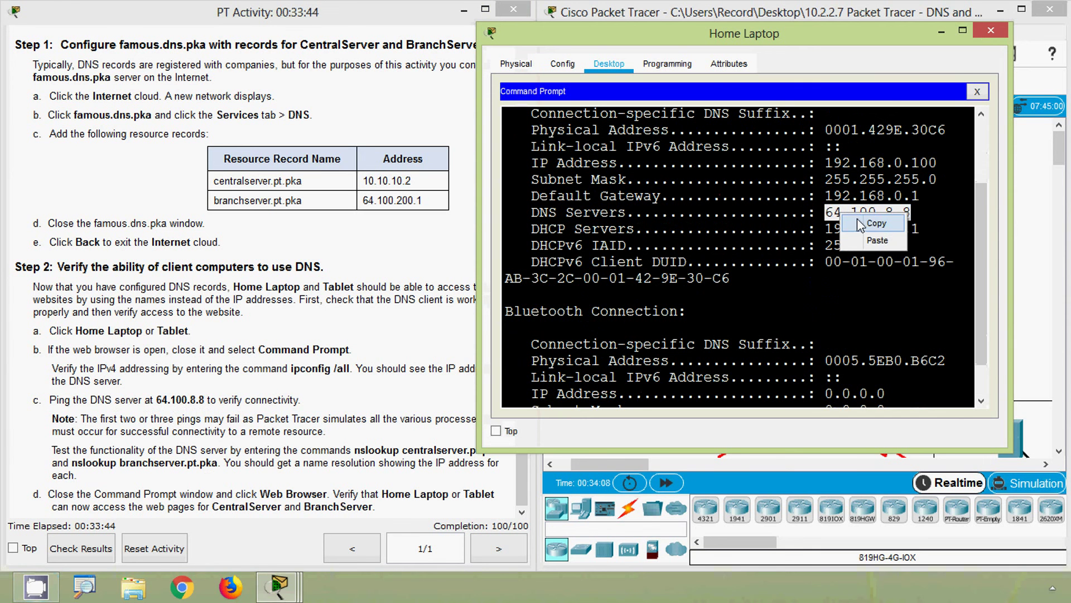
left_click(862, 223)
key("Return")
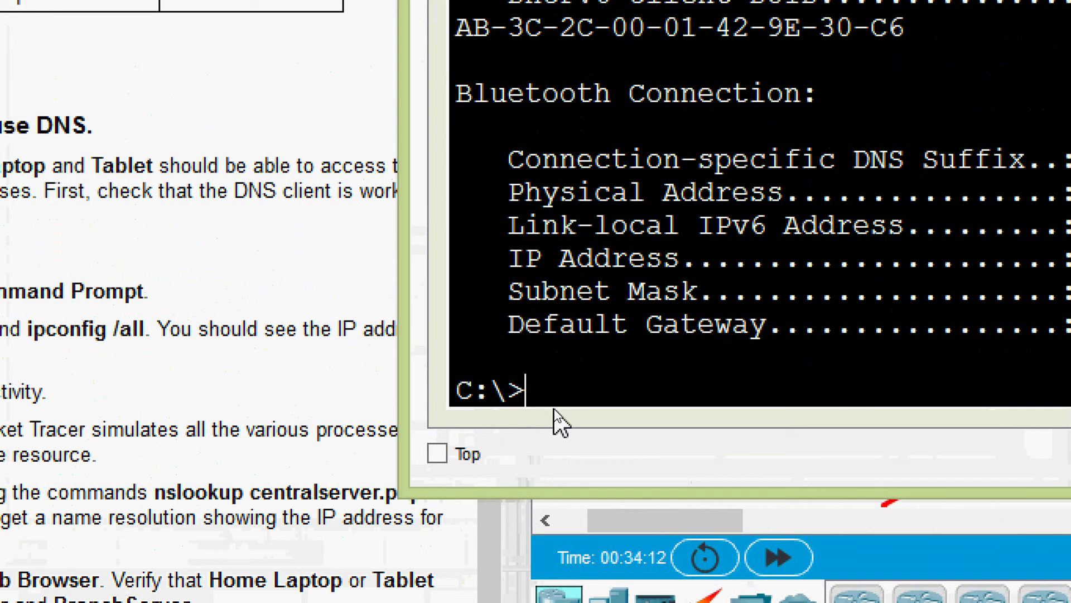
type("ping")
right_click(639, 384)
left_click(661, 436)
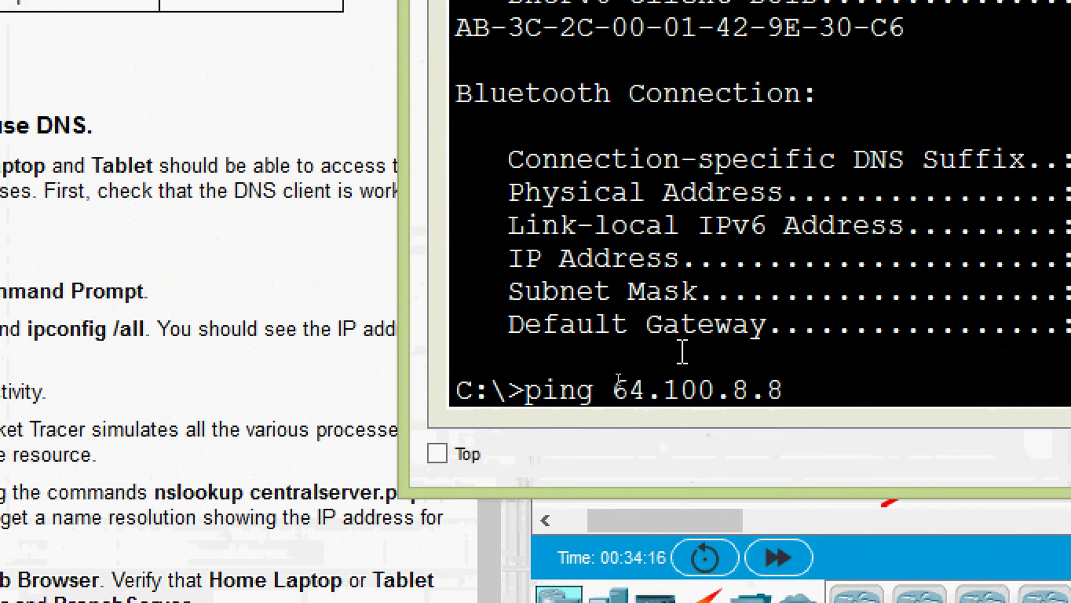
key("Return")
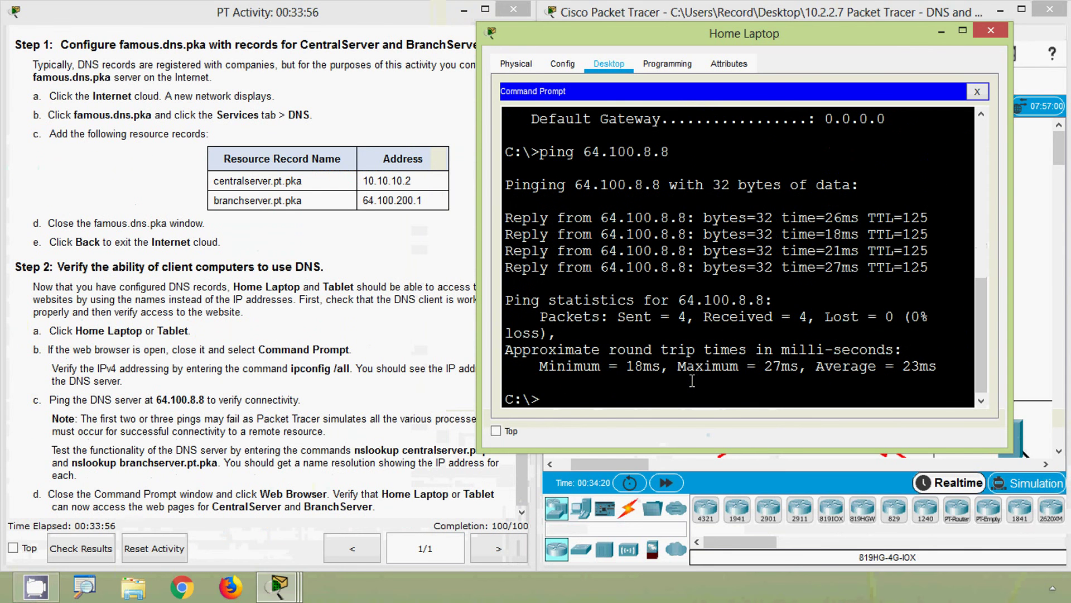
Run nslookup centralserver.pt.pka, copied from the instructions, and check the name and address in the answer
left_click(90, 464)
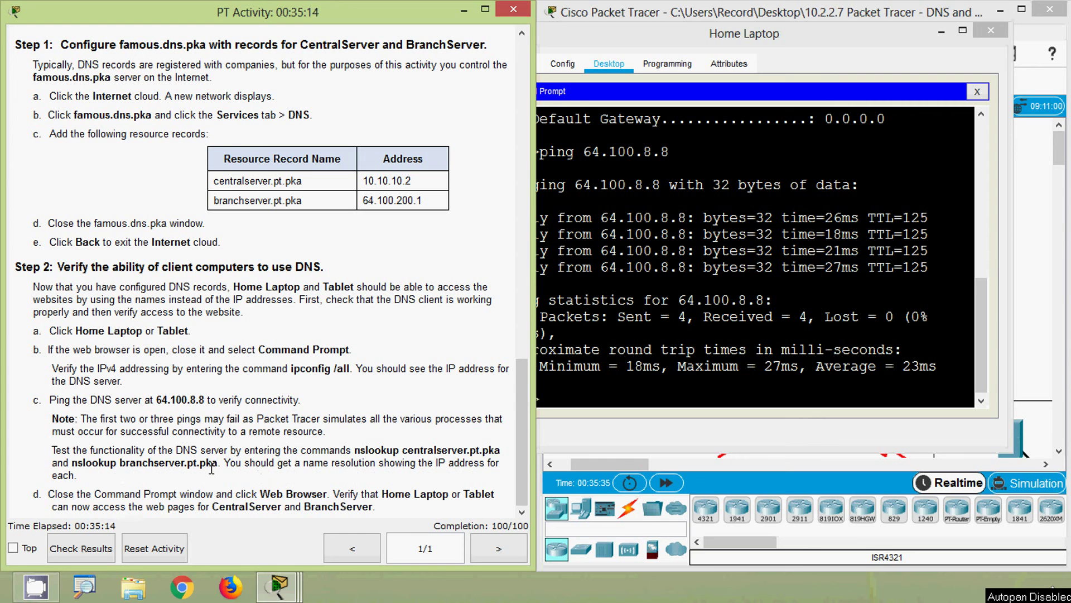
left_click(602, 383)
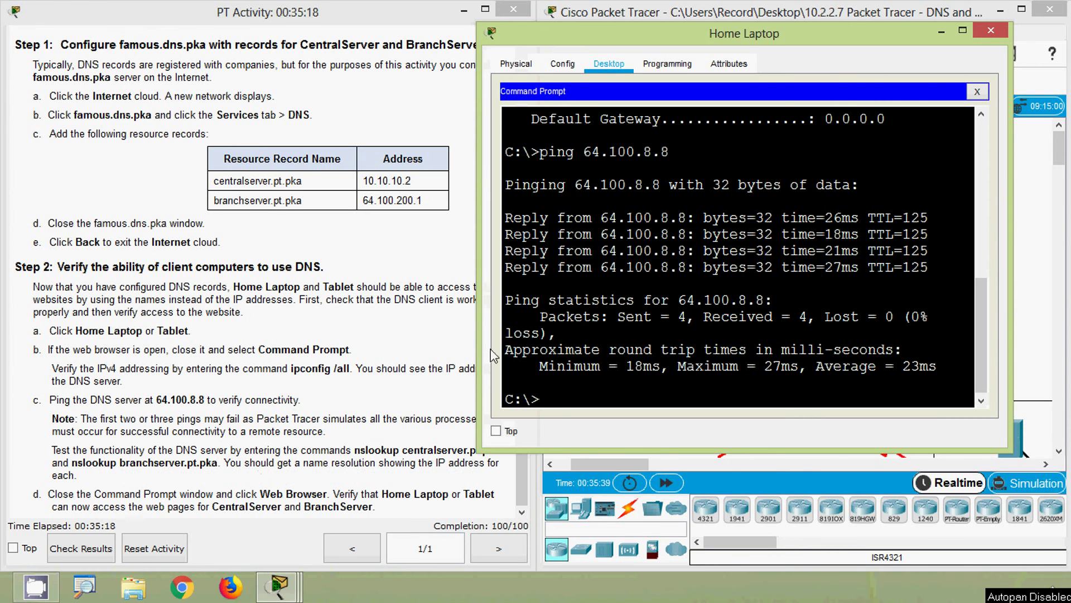
left_click(394, 456)
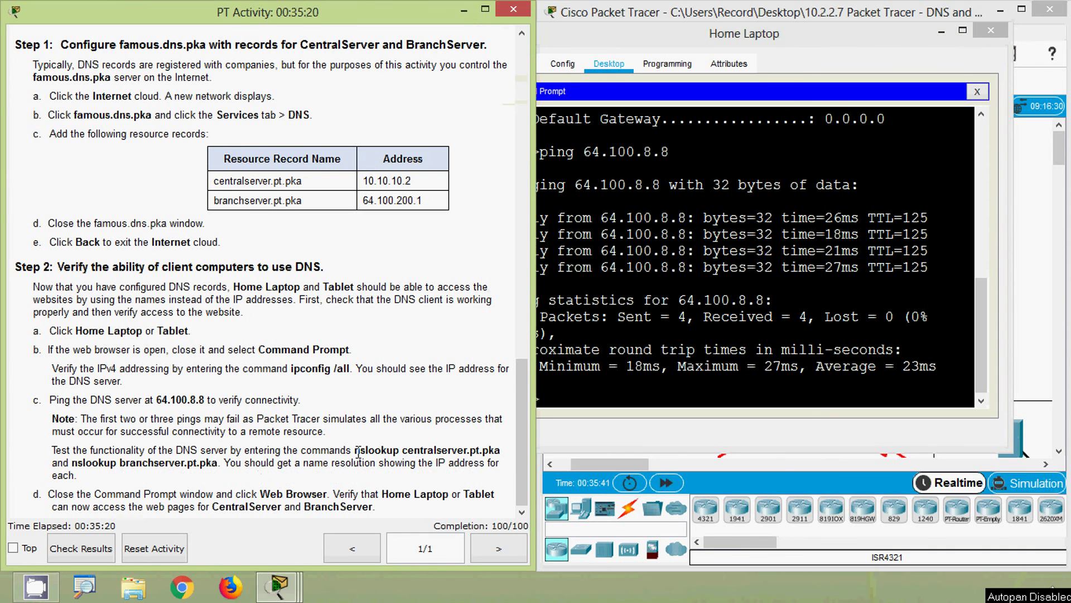
left_click_drag(359, 453, 502, 452)
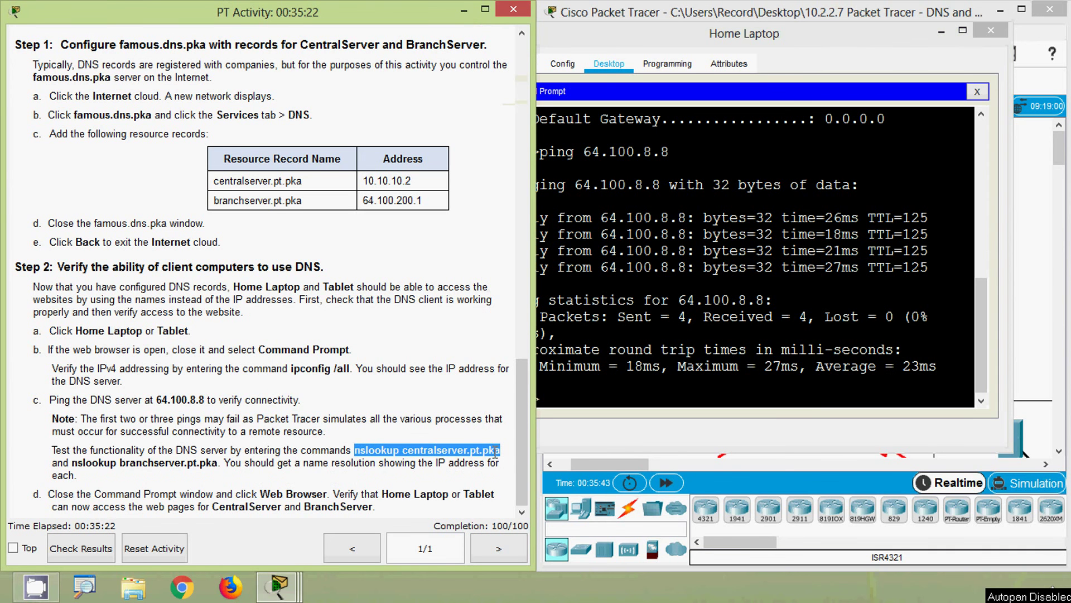
left_click(608, 390)
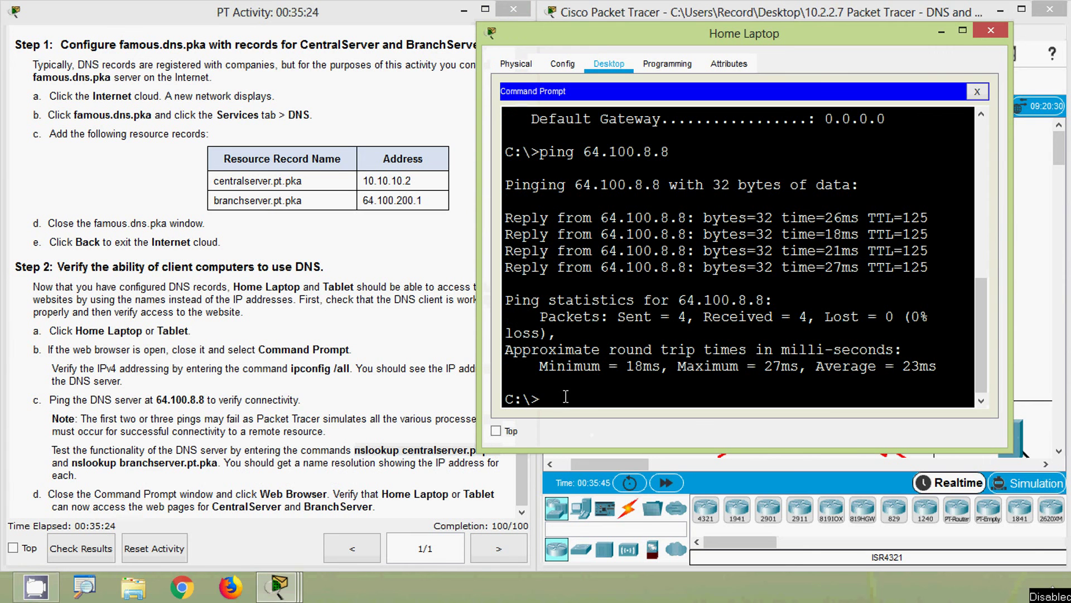
right_click(563, 398)
left_click(585, 424)
key("Return")
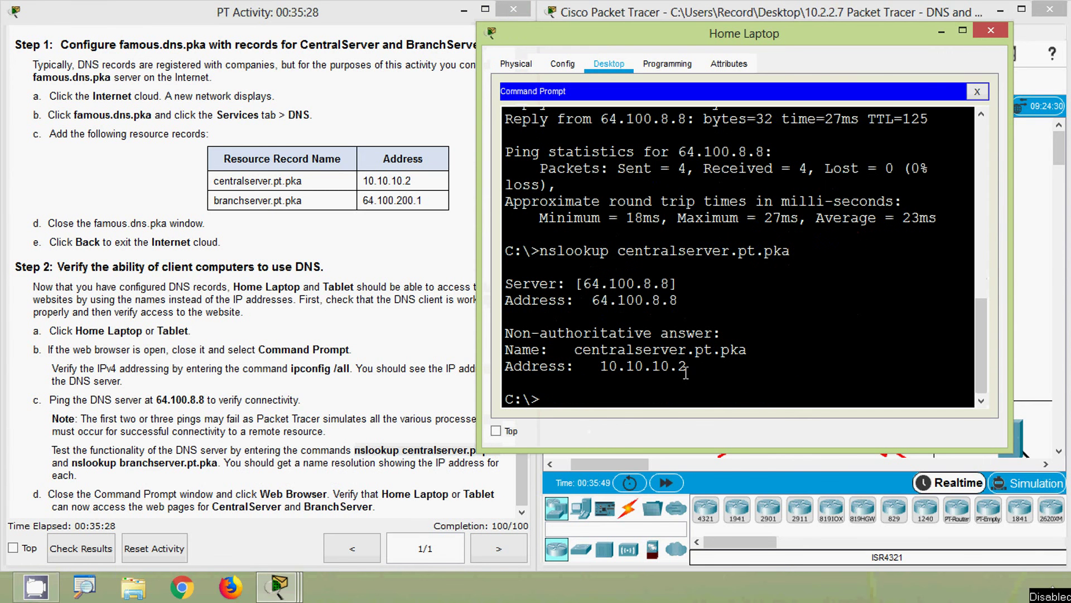
left_click_drag(687, 371, 502, 333)
left_click(730, 355)
left_click_drag(753, 349, 495, 354)
left_click_drag(684, 368, 502, 368)
Run nslookup branchserver.pt.pka, copied from the instructions, and check the address in the answer
left_click(352, 459)
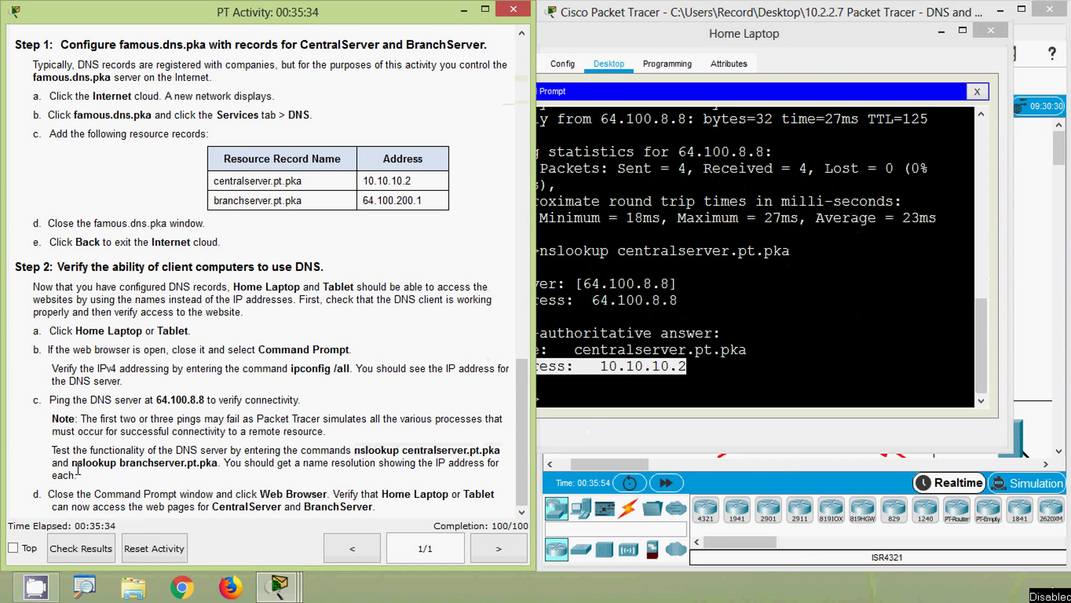
left_click_drag(72, 465, 217, 469)
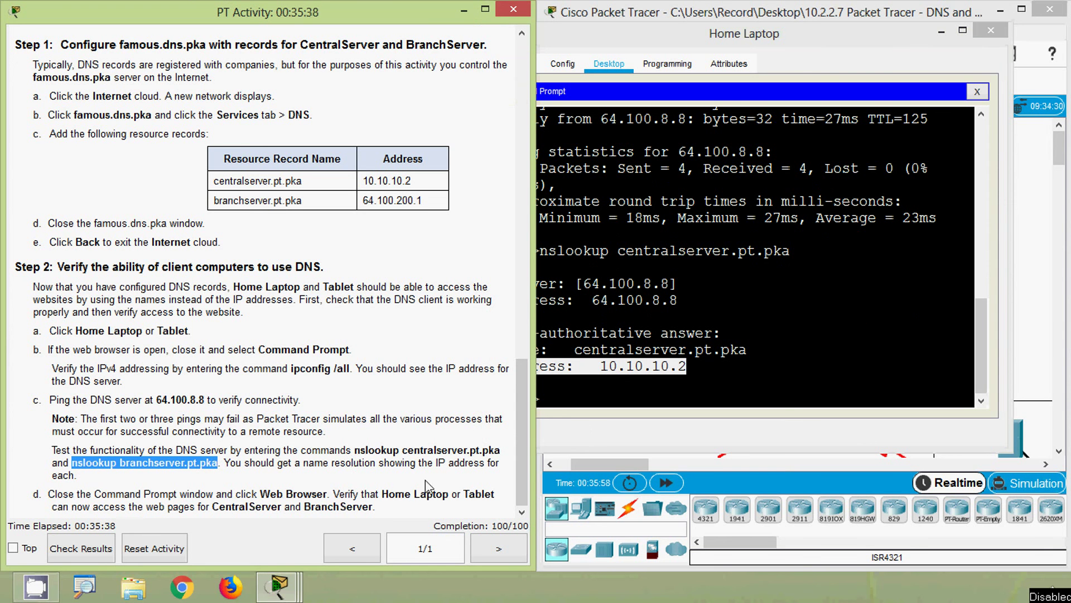
left_click(569, 401)
right_click(565, 399)
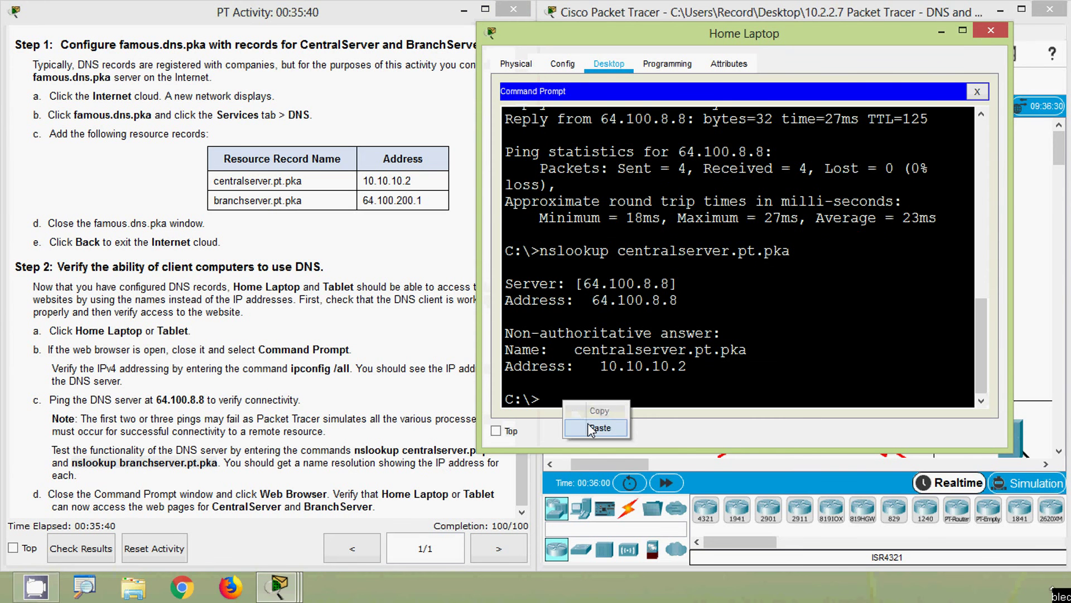
left_click(591, 428)
key("Return")
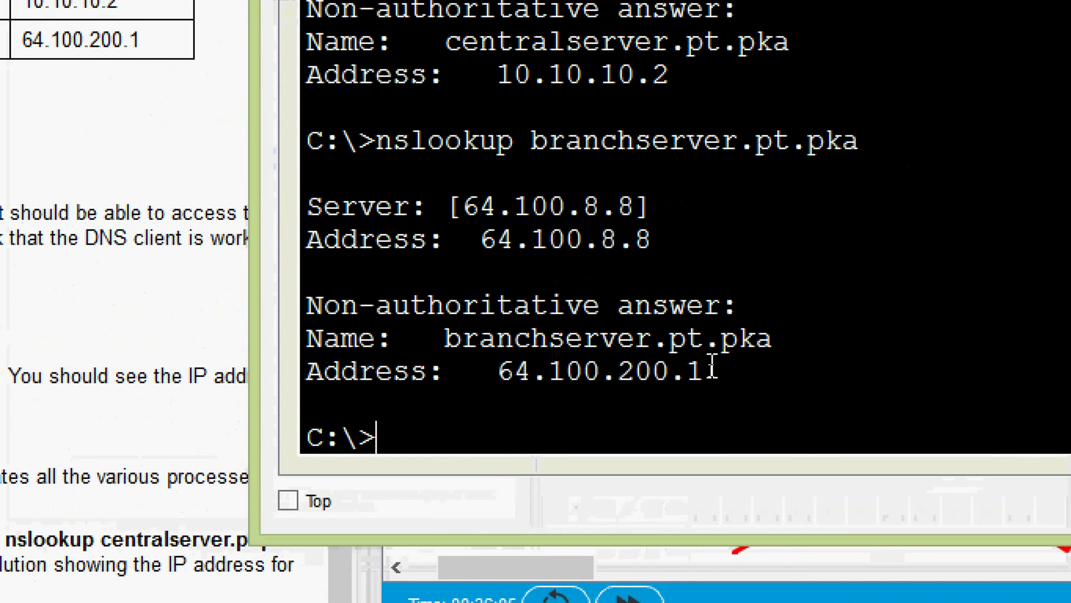
left_click_drag(705, 362, 599, 363)
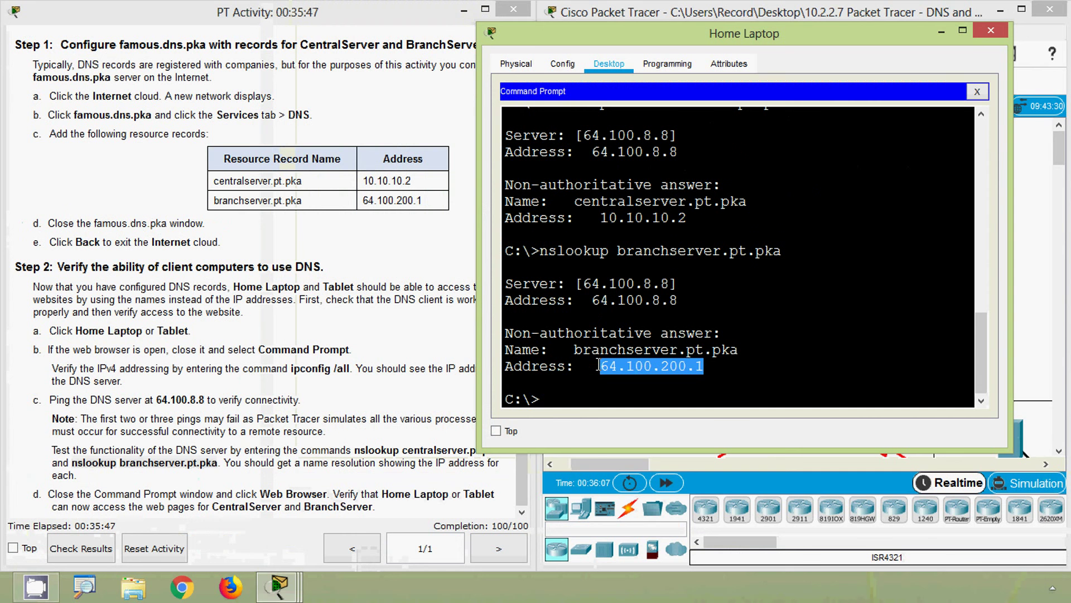
Close the Home Laptop's Command Prompt and open its Web Browser
left_click(494, 369)
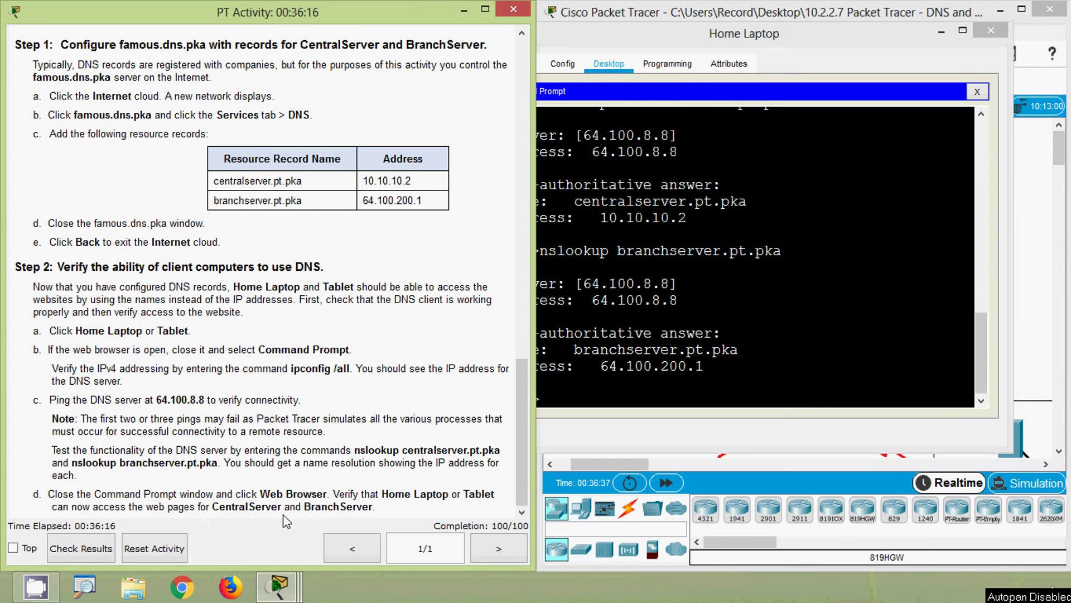
left_click(653, 332)
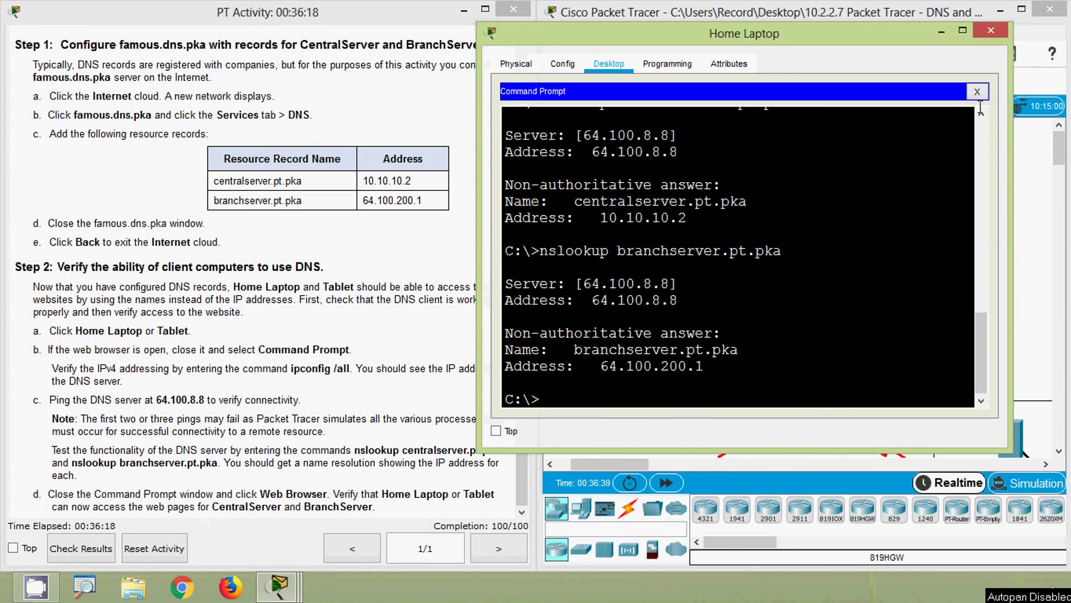
left_click(977, 92)
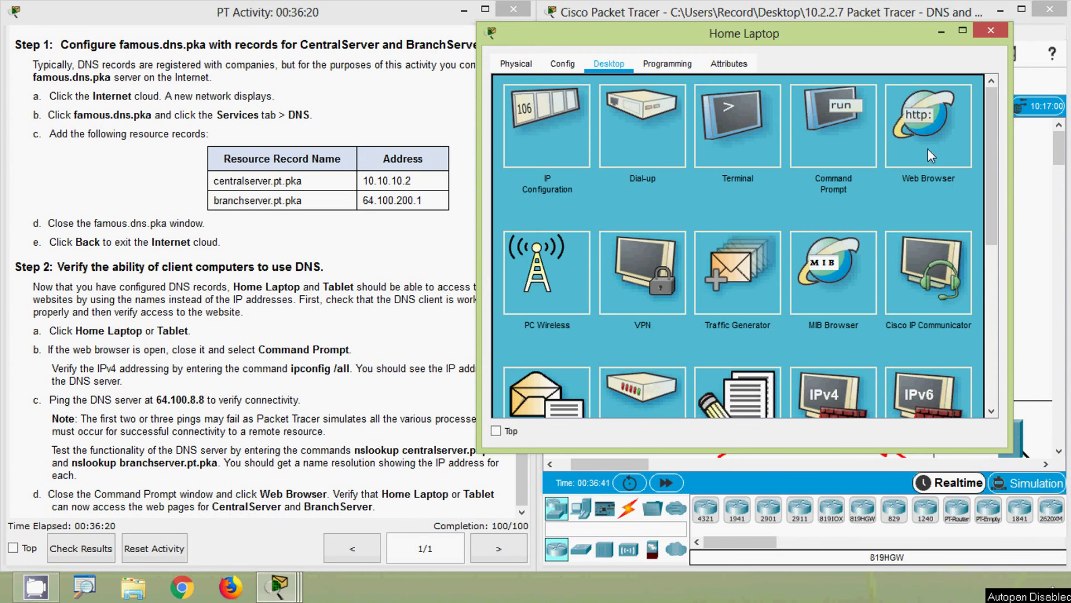
Copy centralserver.pt.pka from the instructions and load it as the URL in the Home Laptop's Web Browser
left_click(378, 455)
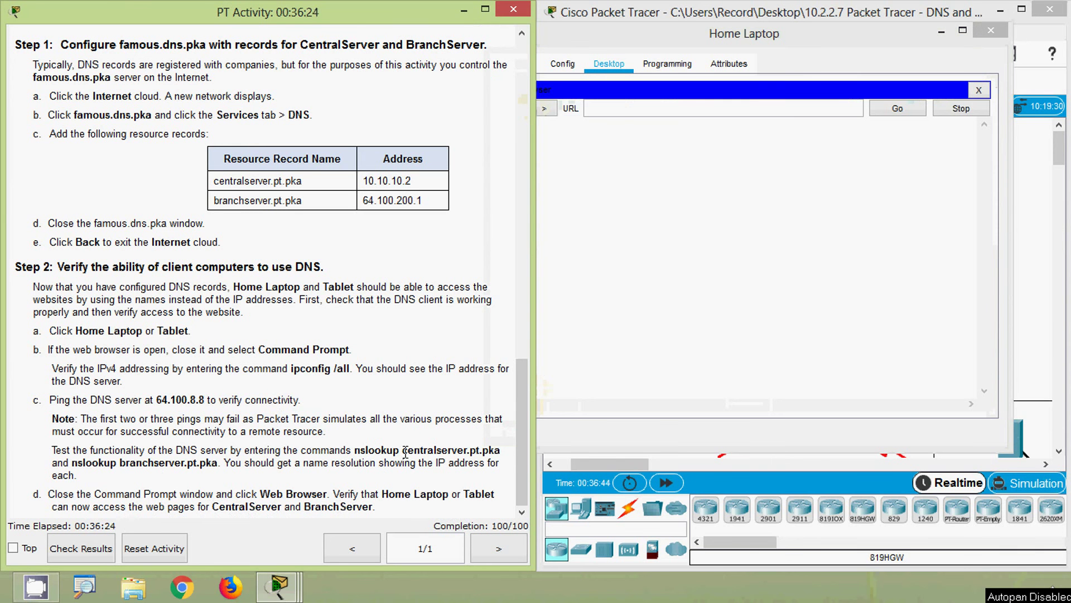
left_click_drag(405, 453, 501, 451)
key("ctrl+c")
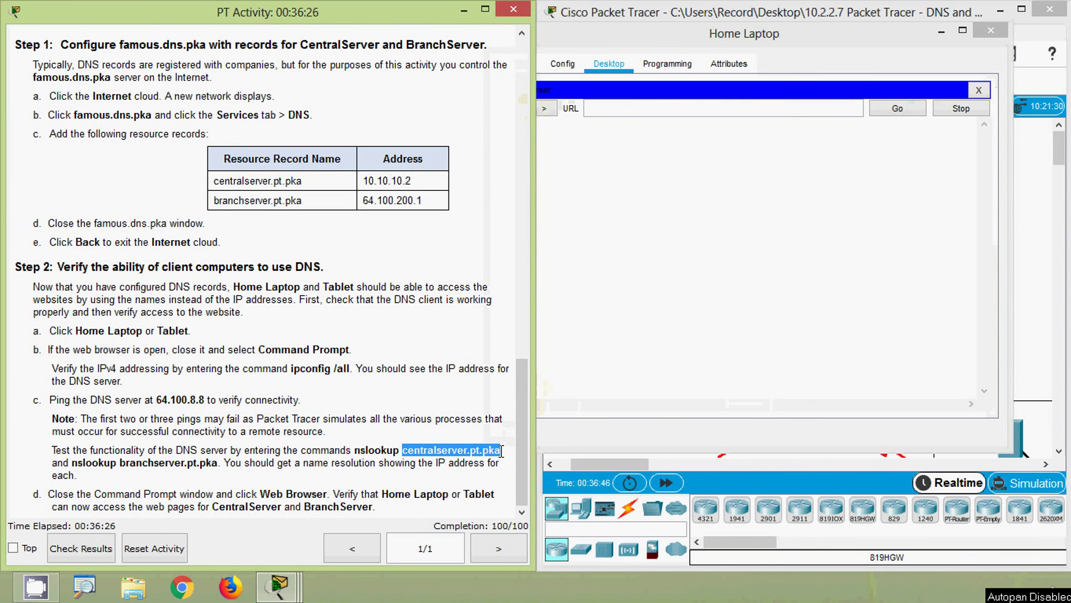
left_click(616, 106)
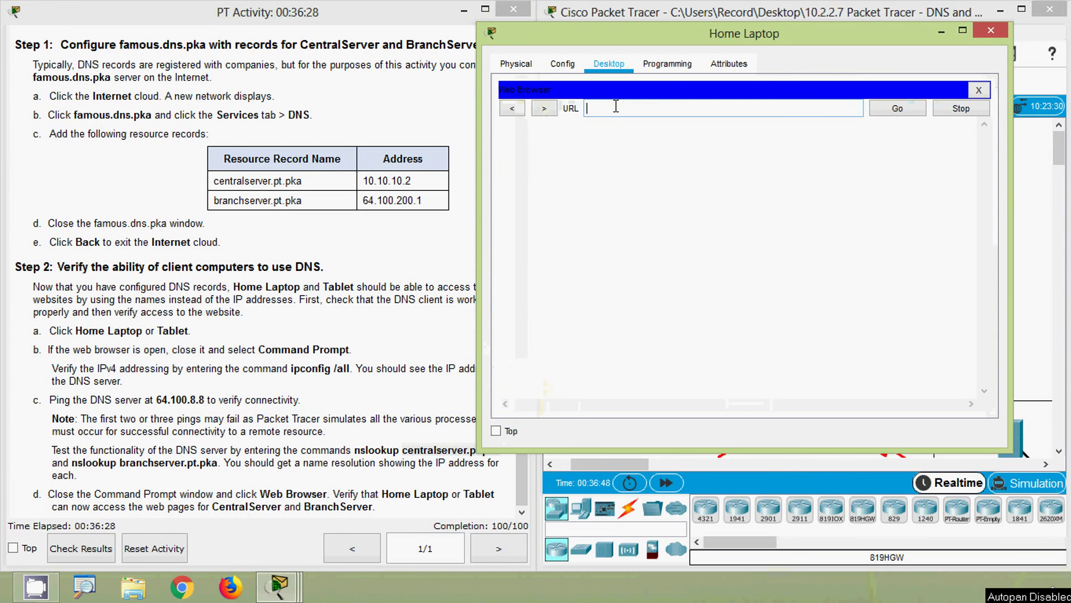
key("ctrl+v")
left_click(892, 106)
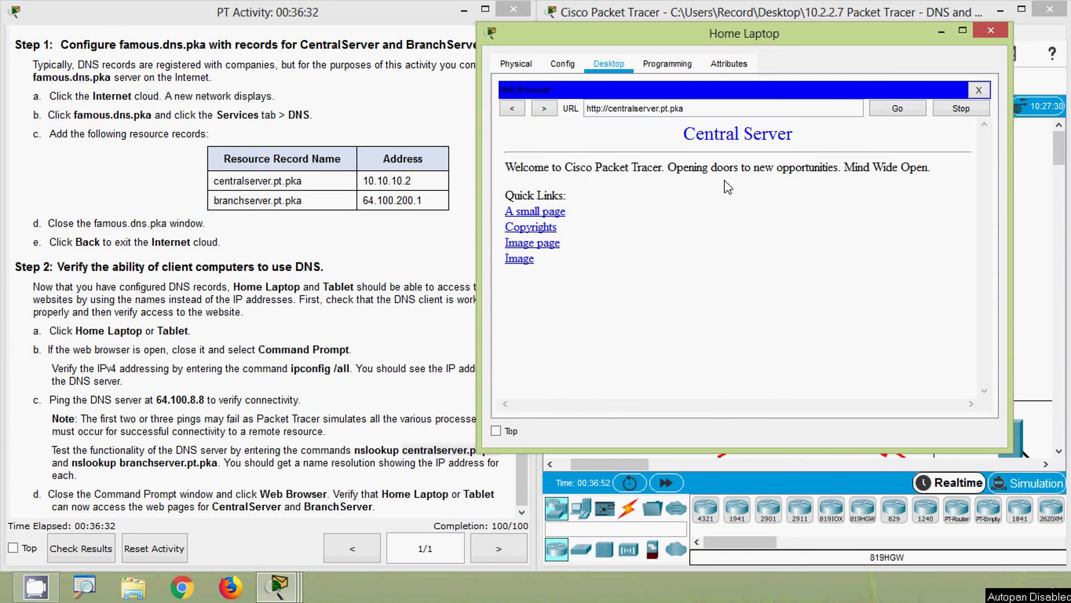
Load branchserver.pt.pka, copied from the instructions, in a fresh Web Browser session on the Home Laptop, and close the browser and the laptop's window
left_click(980, 90)
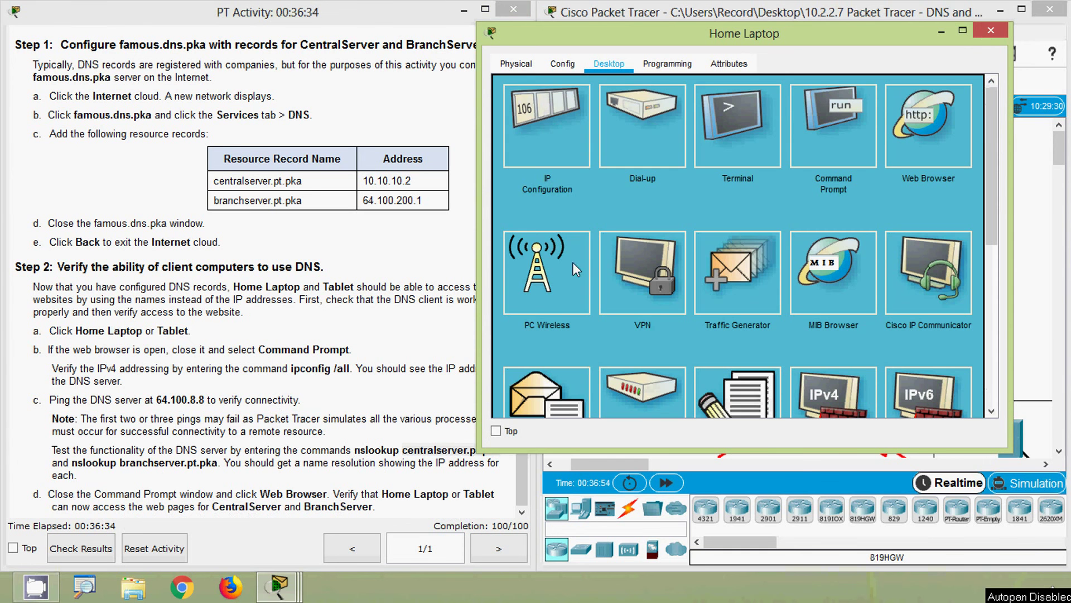
left_click(91, 459)
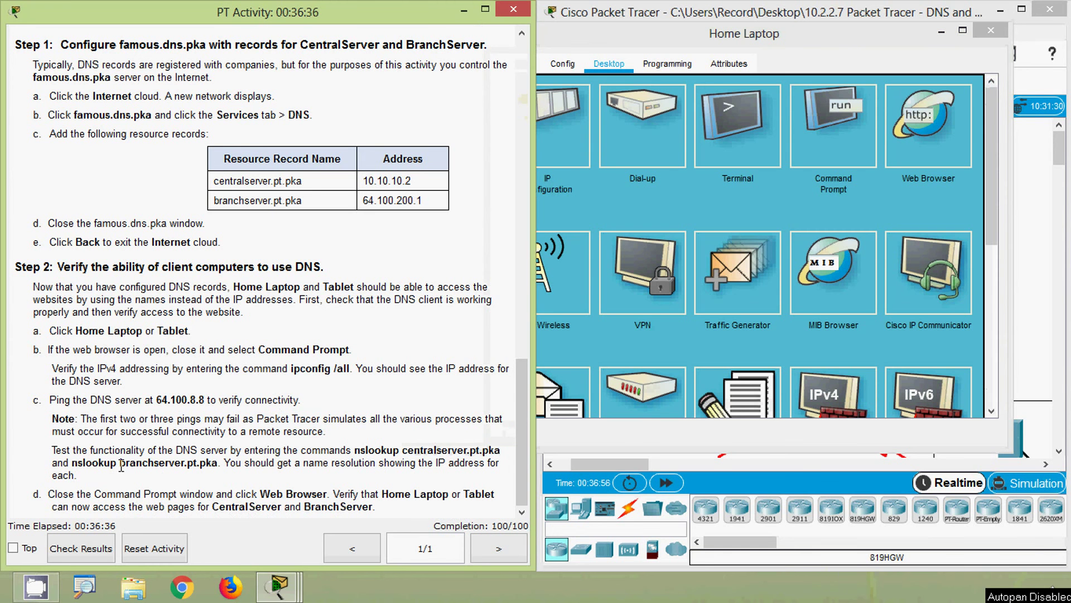
left_click_drag(120, 465, 218, 464)
key("ctrl+c")
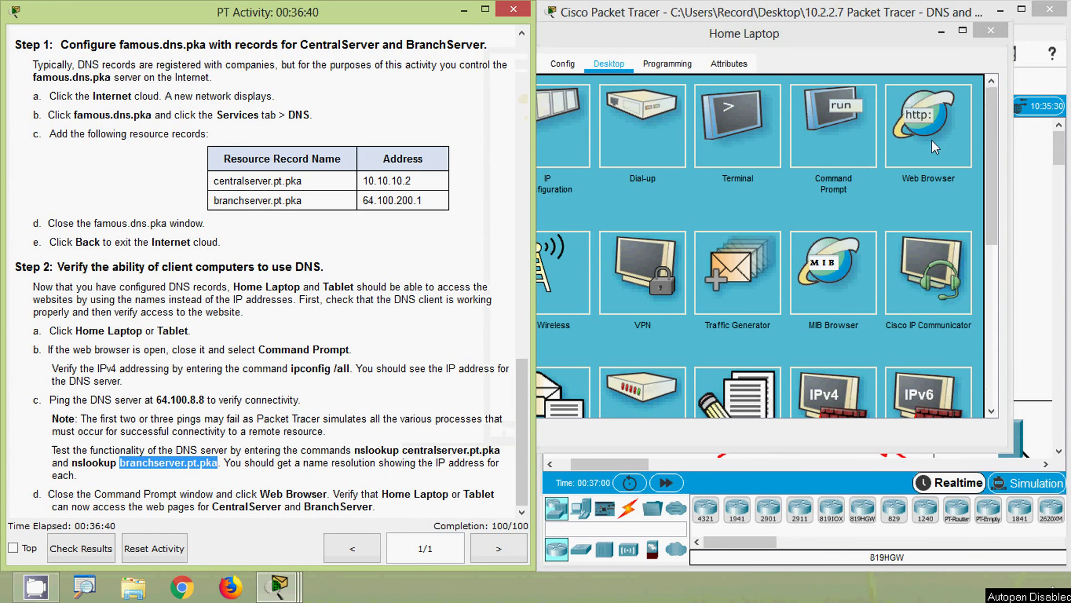
left_click(822, 152)
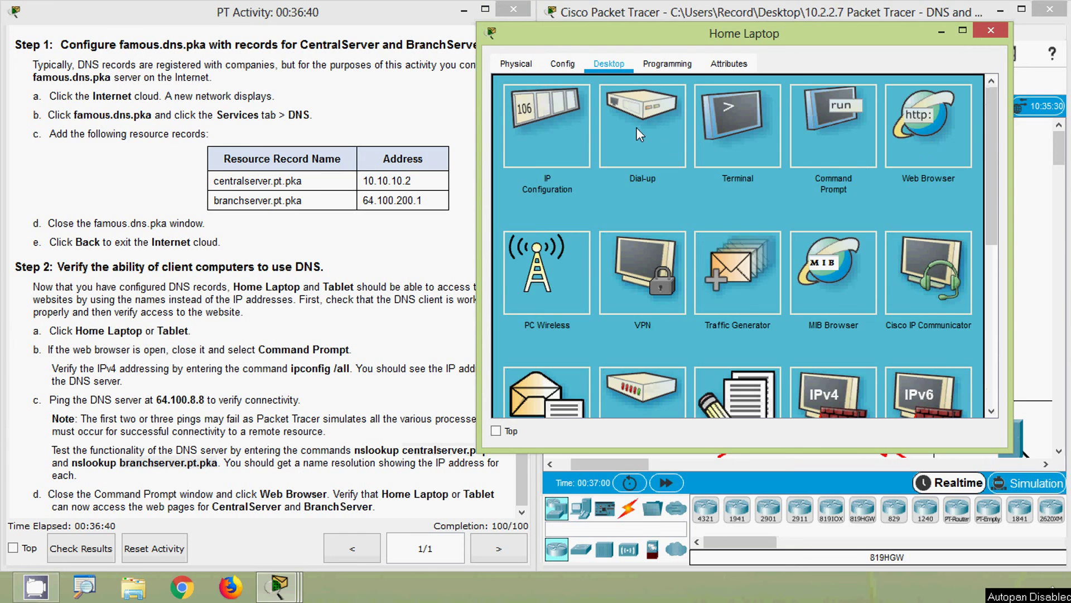
key("ctrl+v")
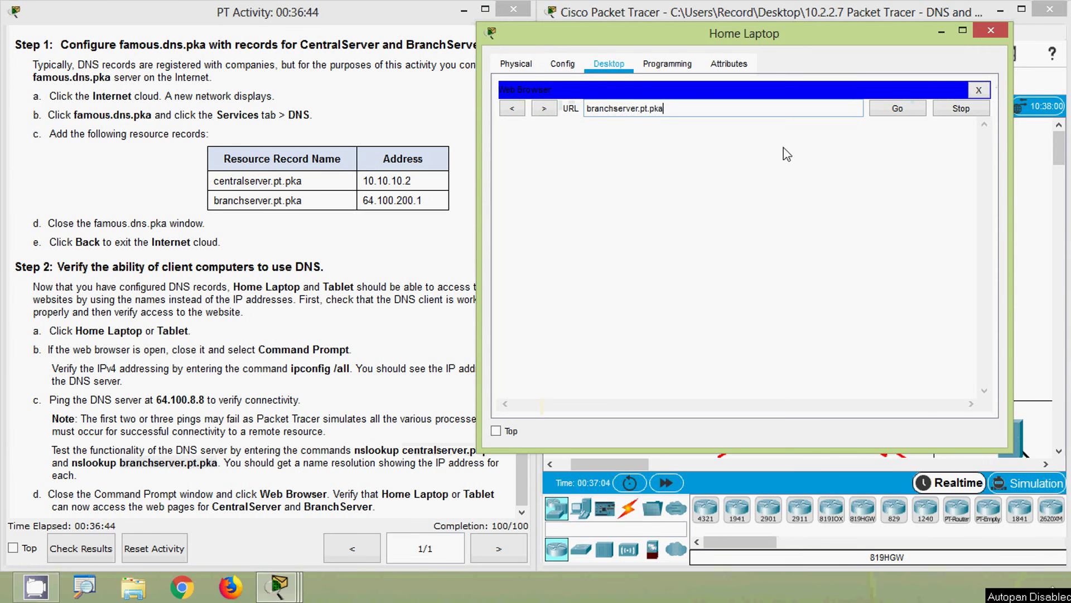
left_click(897, 108)
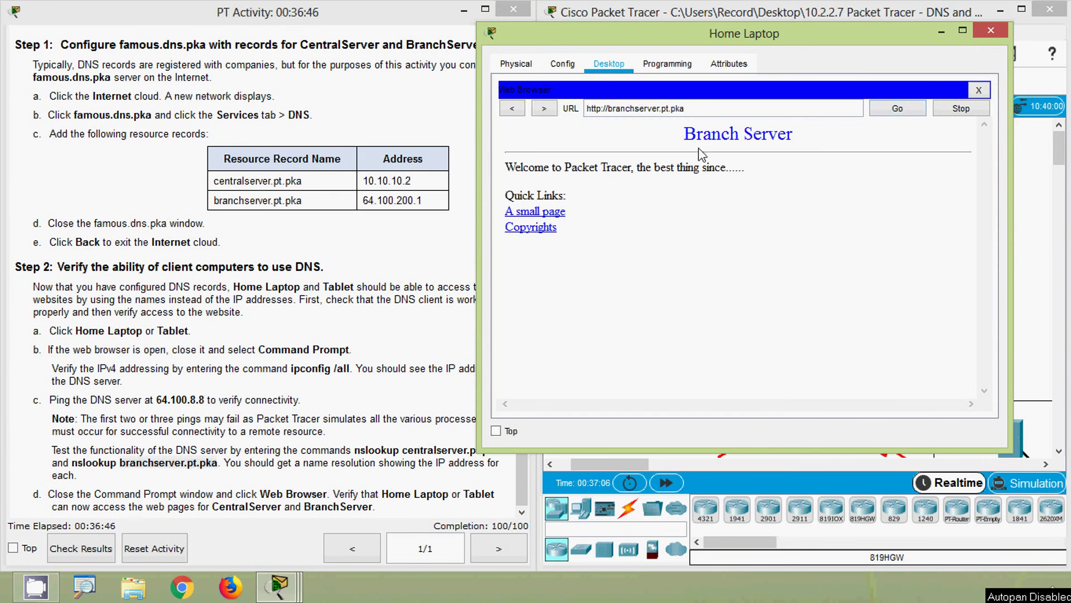
left_click(978, 89)
left_click(991, 30)
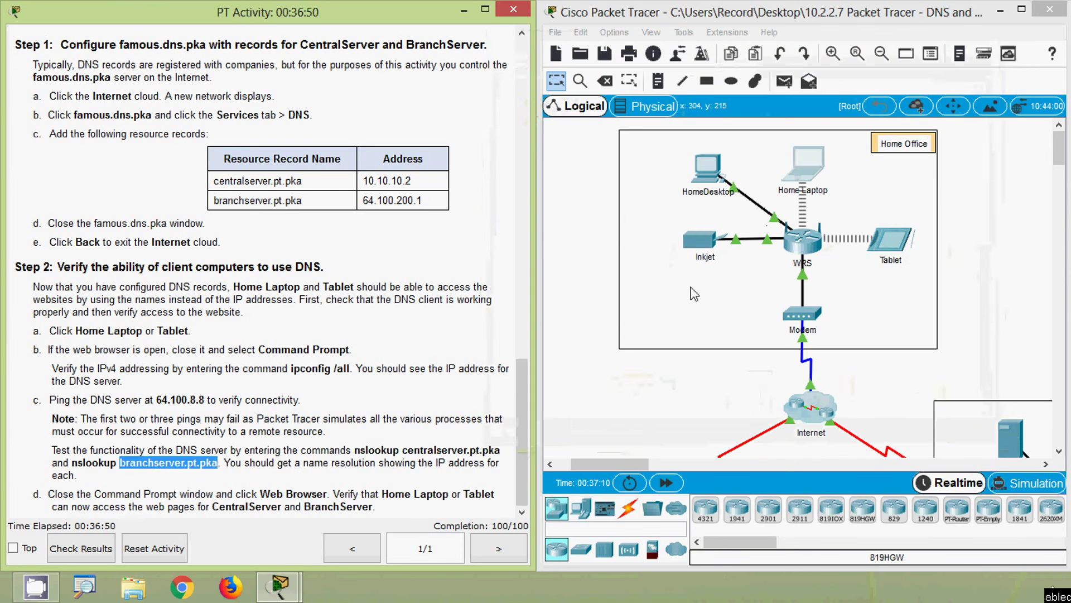